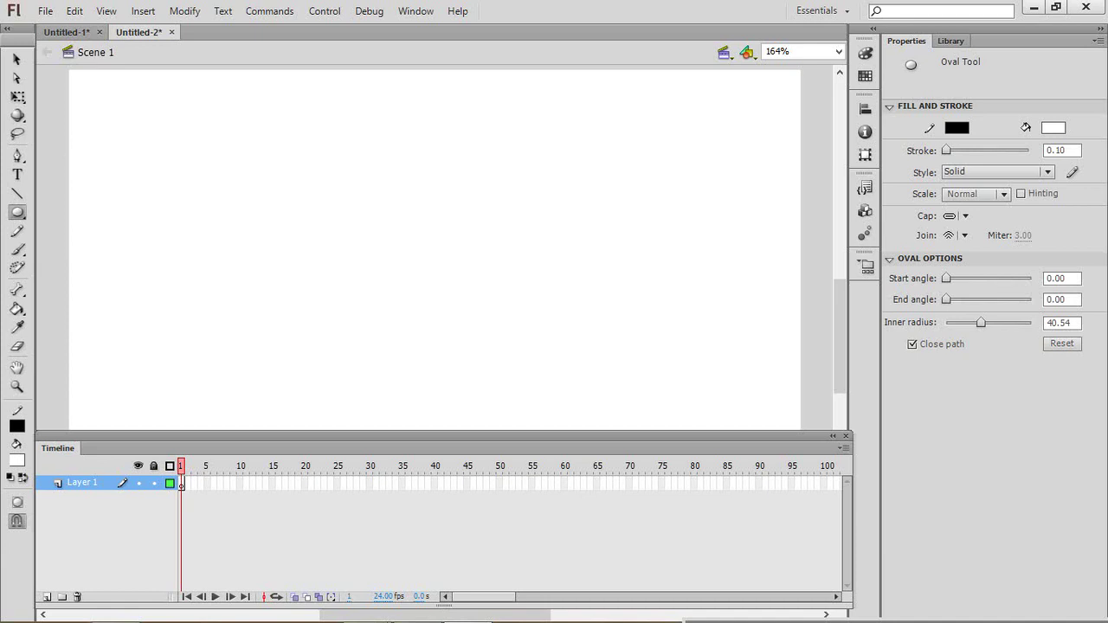
- Draw a horizontal black line about 272 px wide near the stage's upper edge with the Line Tool
{"action": "left_click", "coordinate": [17, 193]}
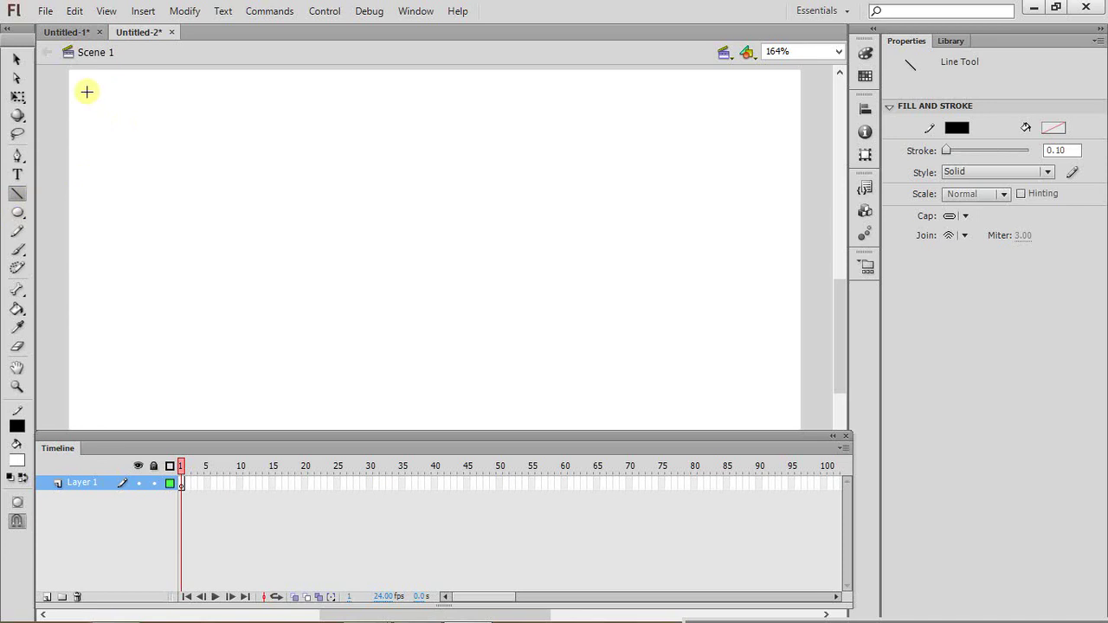
{"action": "left_click_drag", "start_coordinate": [86, 90], "coordinate": [448, 92]}
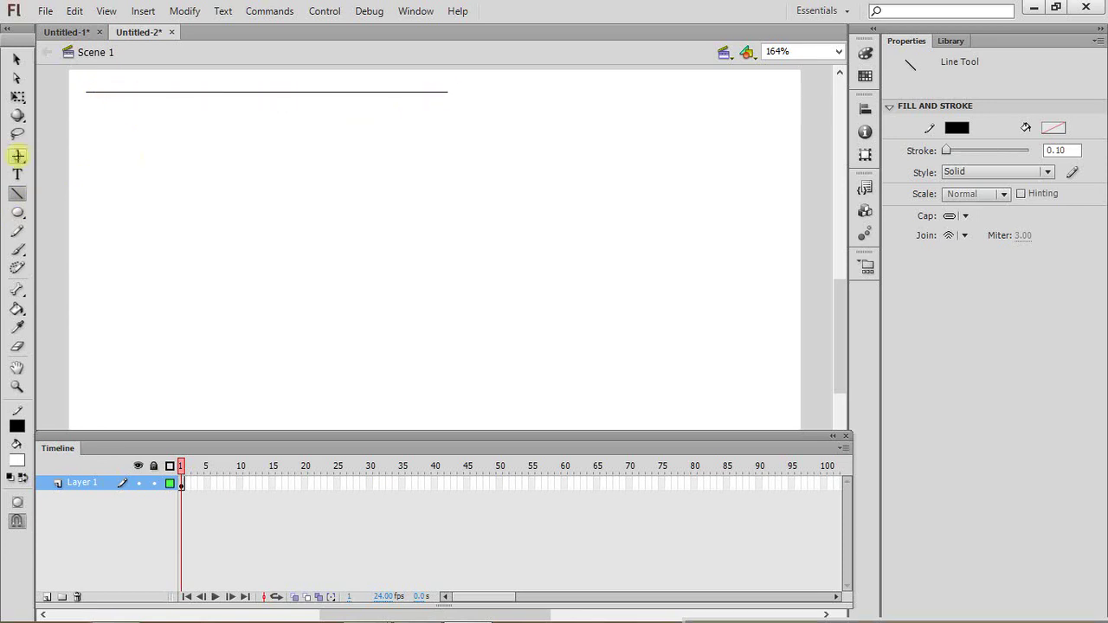
{"action": "left_click", "coordinate": [15, 64]}
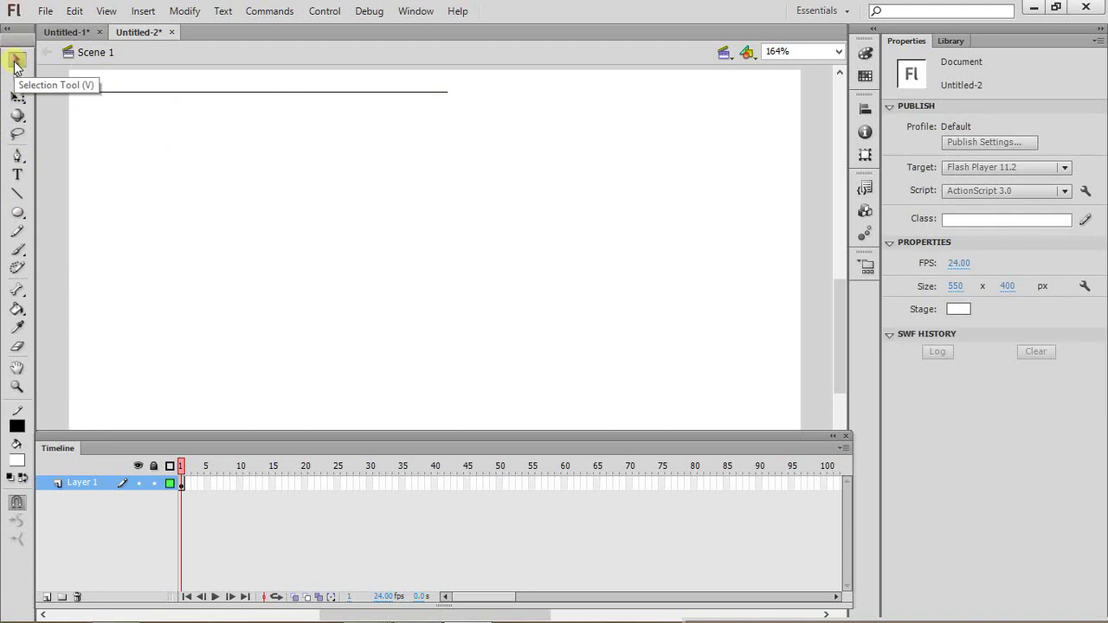
{"action": "left_click", "coordinate": [315, 92]}
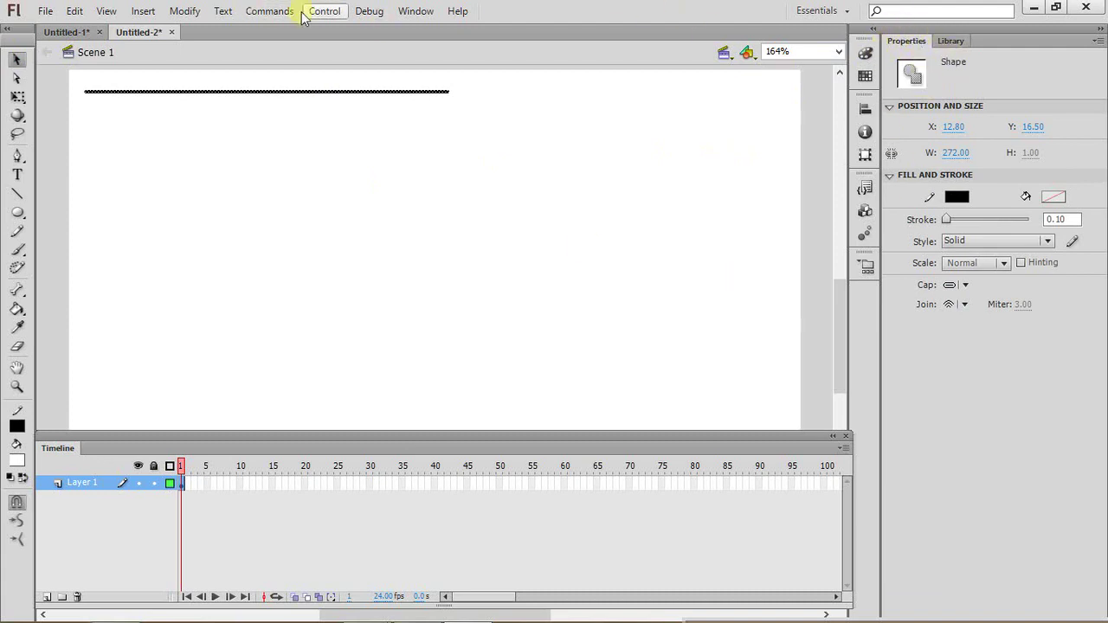
{"action": "left_click", "coordinate": [414, 11]}
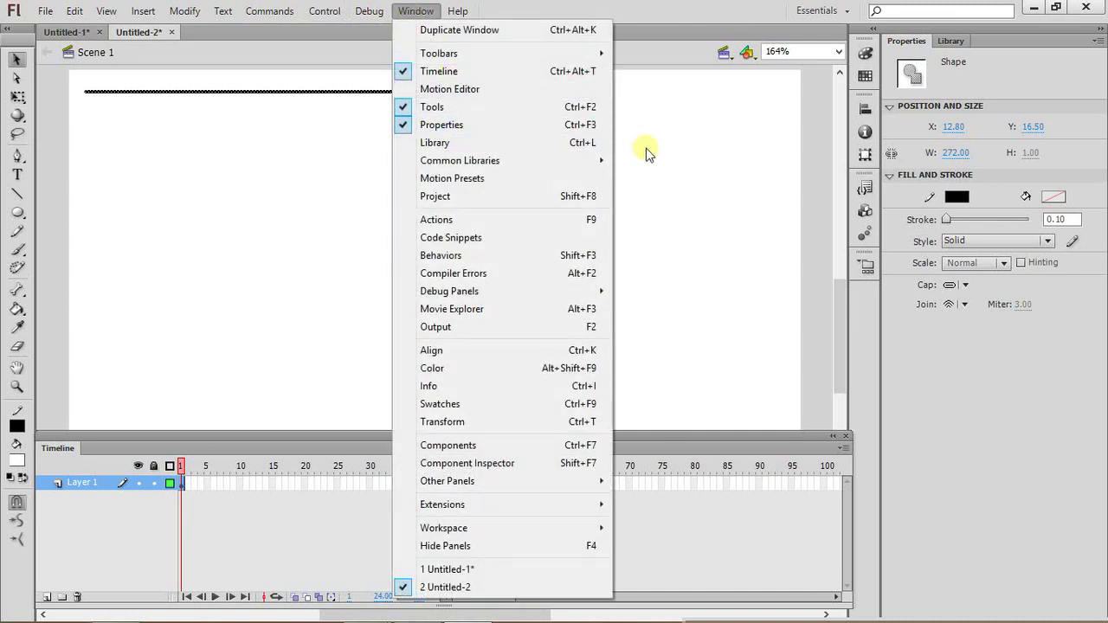
{"action": "left_click", "coordinate": [751, 162]}
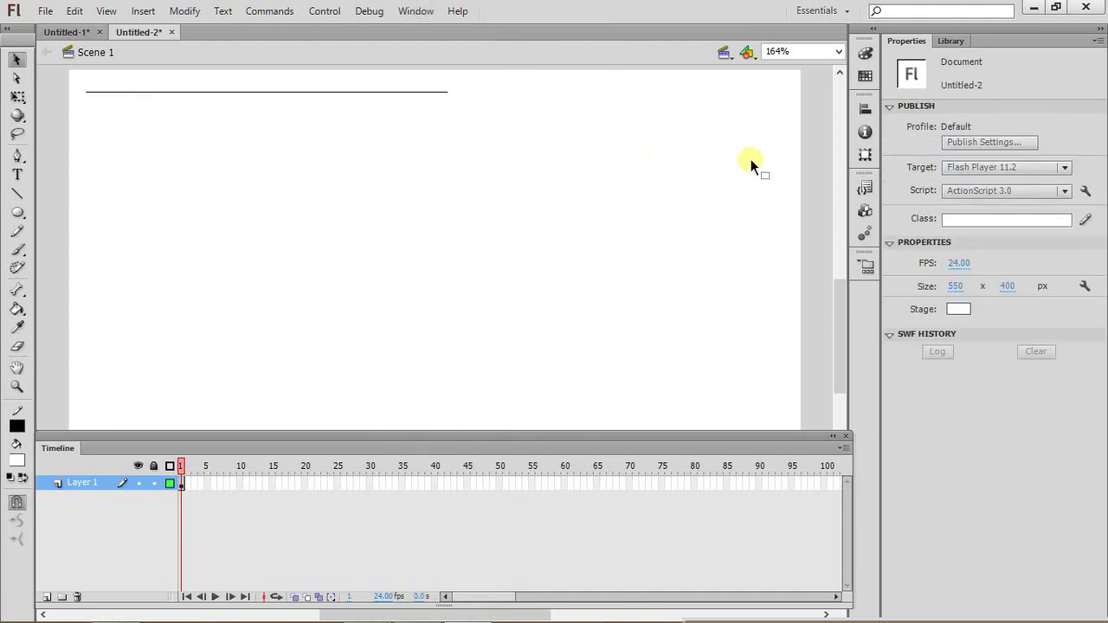
- Recolour the horizontal line's stroke to #00FF00 and return it to black
{"action": "left_click", "coordinate": [166, 91]}
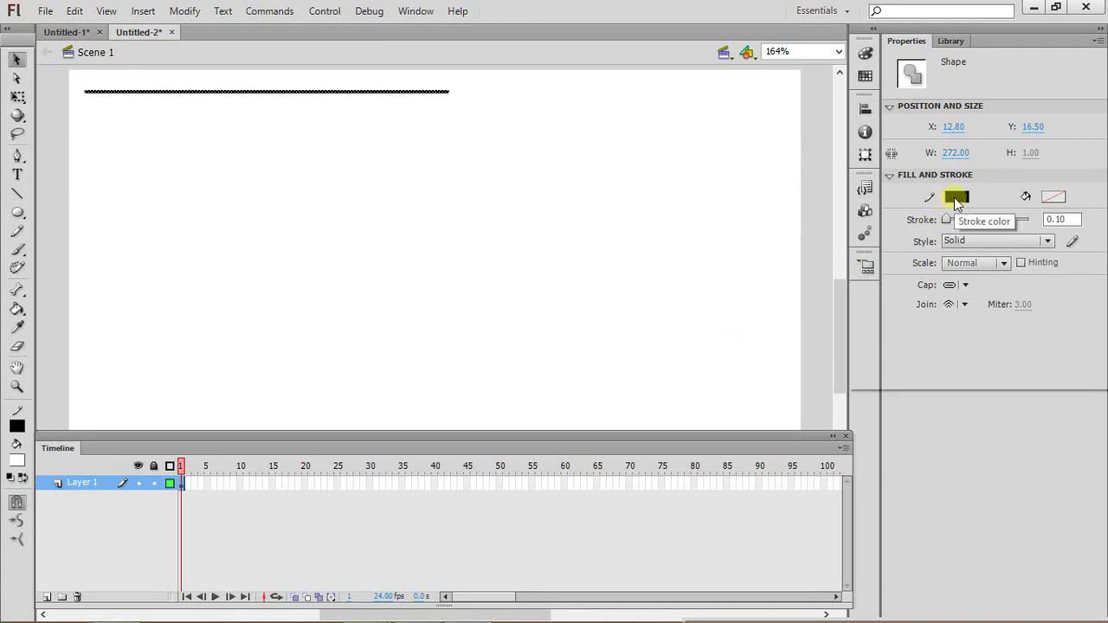
{"action": "left_click", "coordinate": [957, 199]}
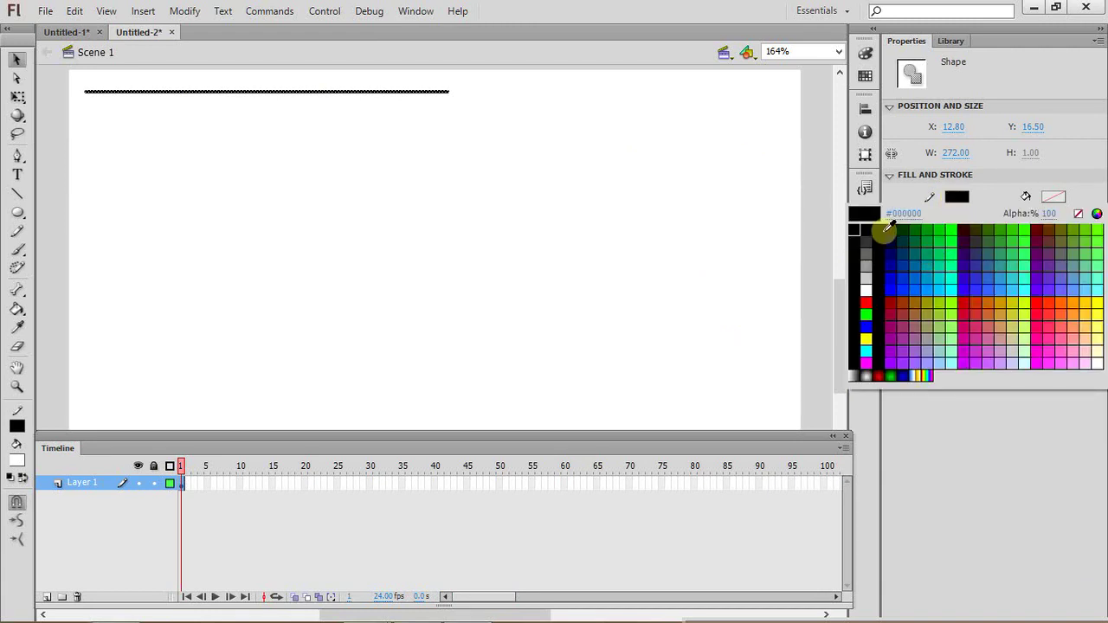
{"action": "left_click", "coordinate": [960, 230]}
{"action": "left_click", "coordinate": [956, 197]}
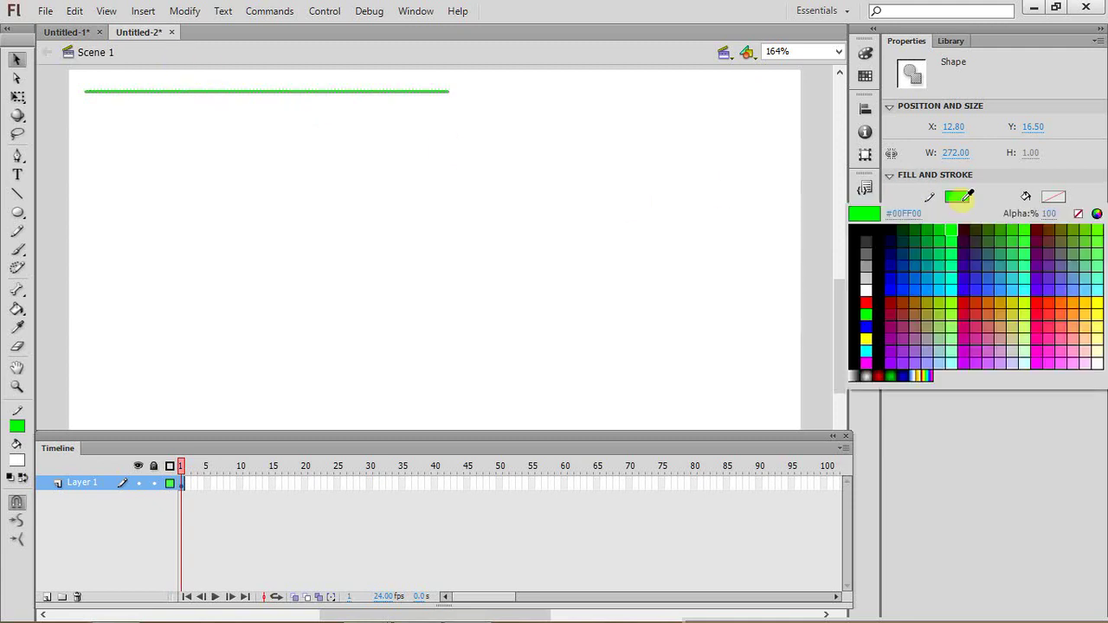
{"action": "left_click", "coordinate": [876, 227]}
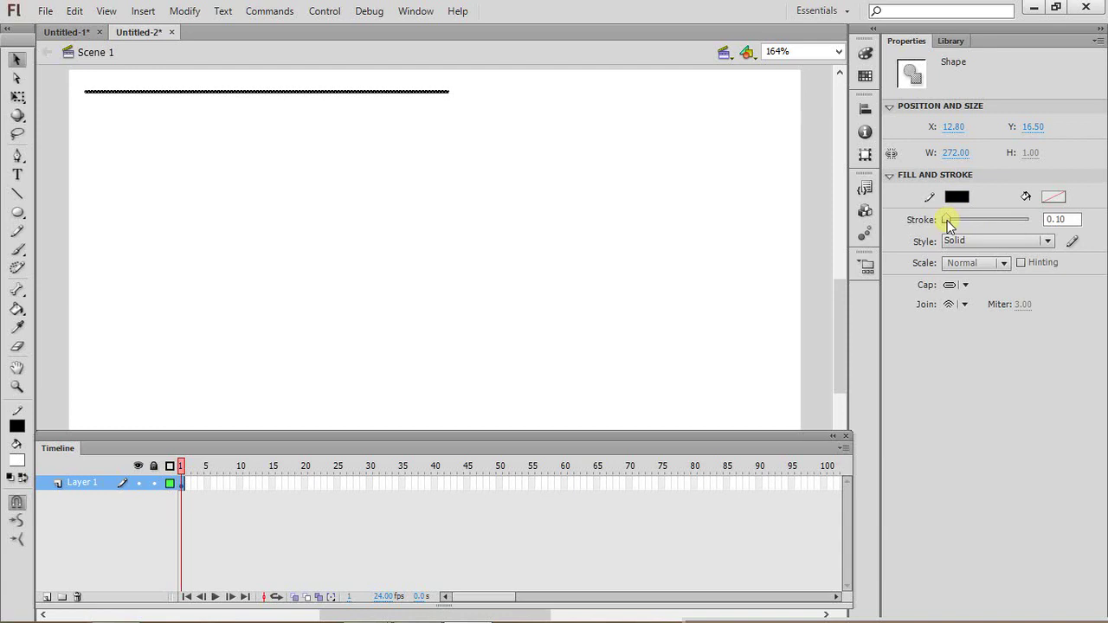
{"action": "mouse_move", "coordinate": [947, 223]}
{"action": "left_mouse_down"}
{"action": "mouse_move", "coordinate": [1030, 217]}
{"action": "mouse_move", "coordinate": [945, 227]}
{"action": "left_mouse_up"}
- Try the Dashed stroke style on the horizontal line and restore the Solid style
{"action": "left_click", "coordinate": [978, 246]}
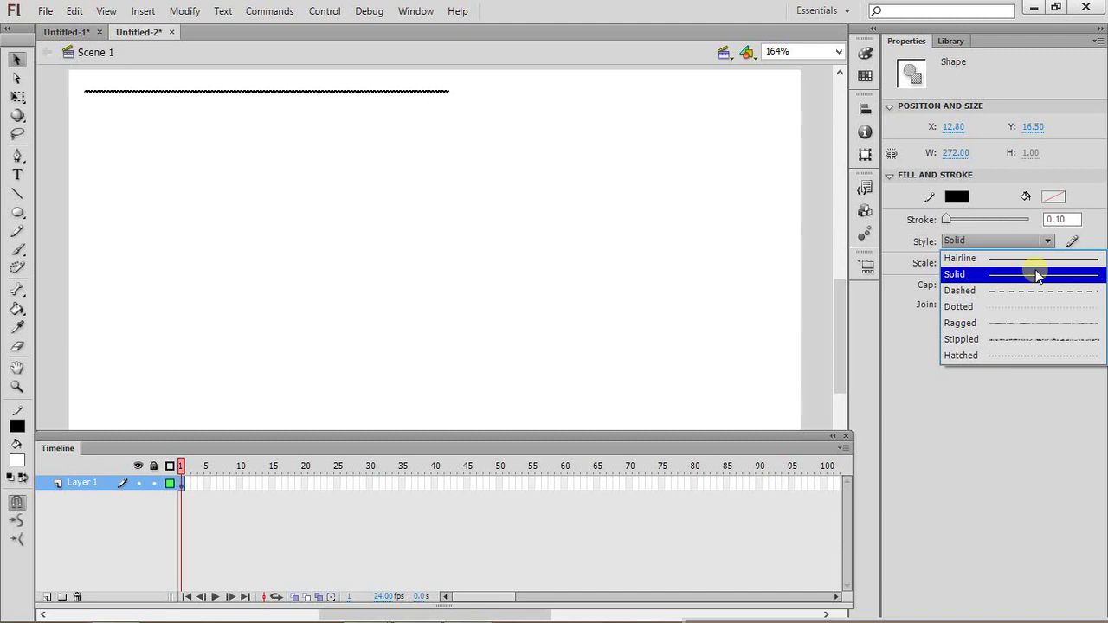
{"action": "left_click", "coordinate": [1031, 292]}
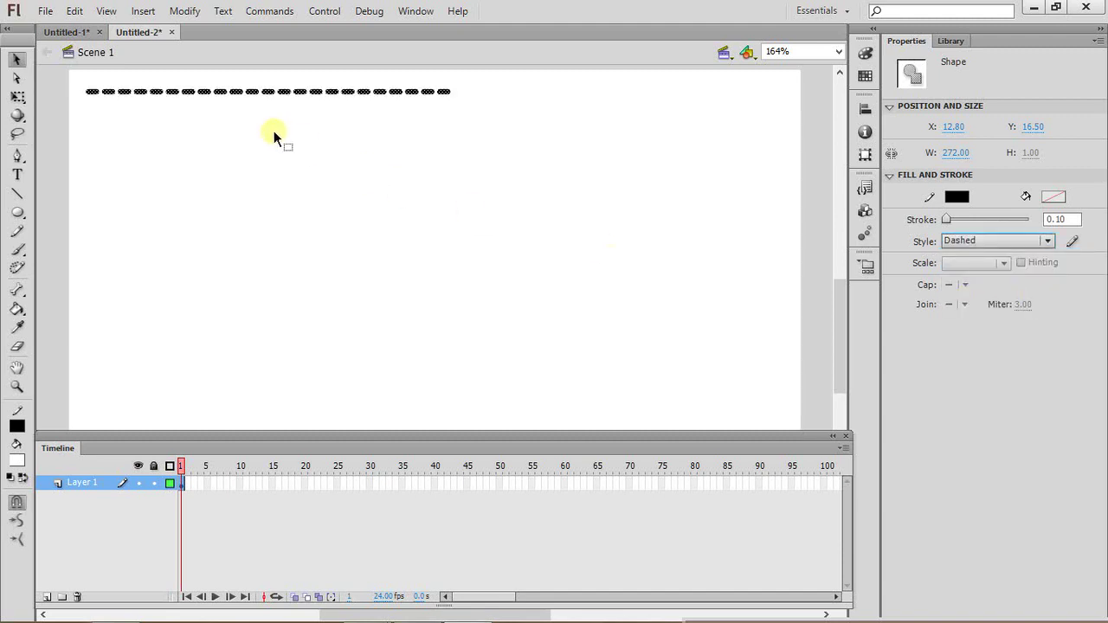
{"action": "left_click", "coordinate": [1003, 241]}
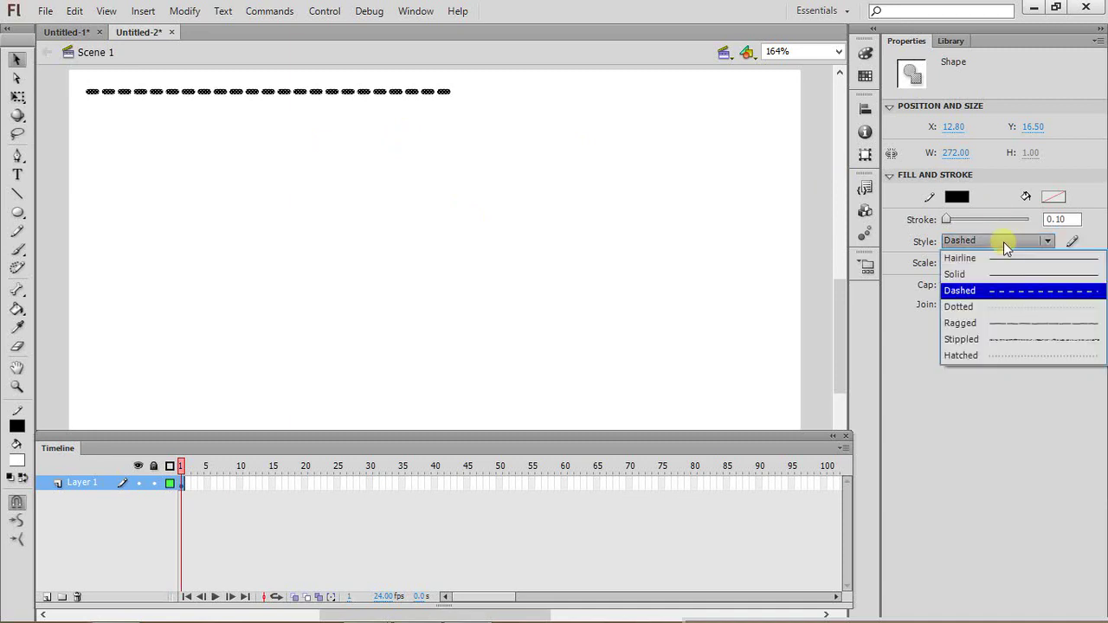
{"action": "left_click", "coordinate": [1004, 274]}
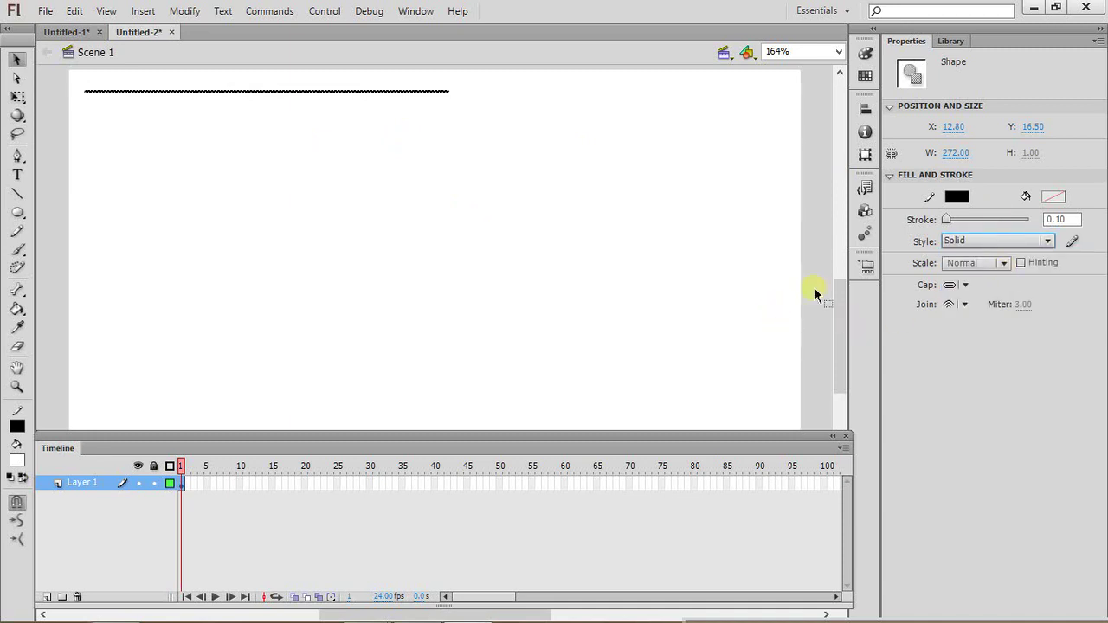
- Thicken the horizontal line's stroke to 33.40
{"action": "left_click", "coordinate": [959, 287]}
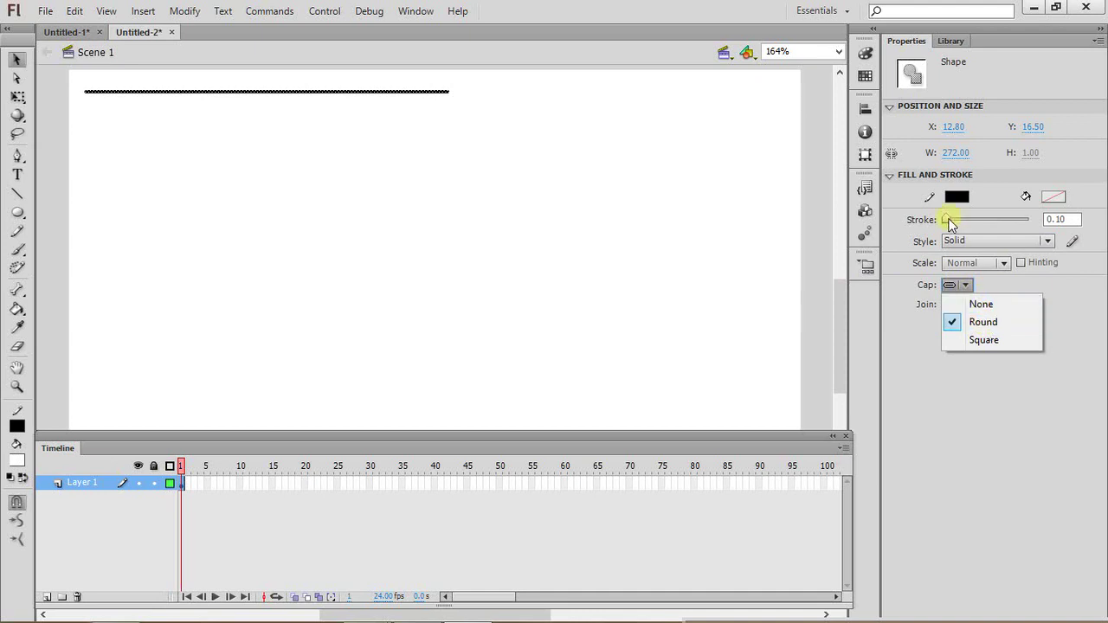
{"action": "left_click_drag", "start_coordinate": [947, 219], "coordinate": [959, 219]}
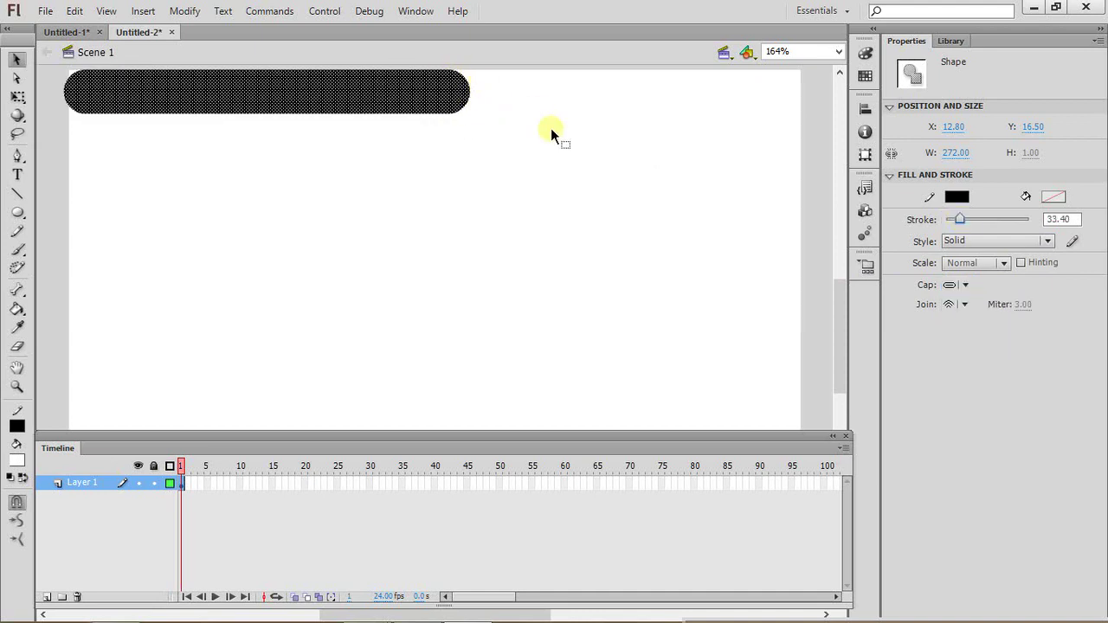
- Try the Square and None caps on the thick line and restore the Round cap
{"action": "left_click", "coordinate": [958, 287]}
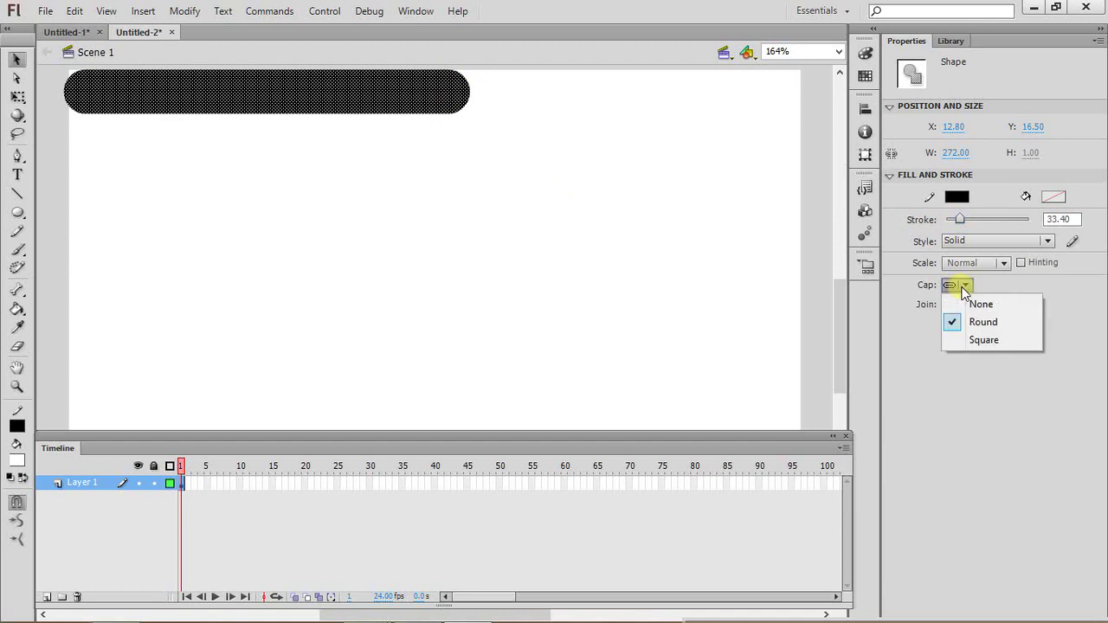
{"action": "left_click", "coordinate": [989, 341]}
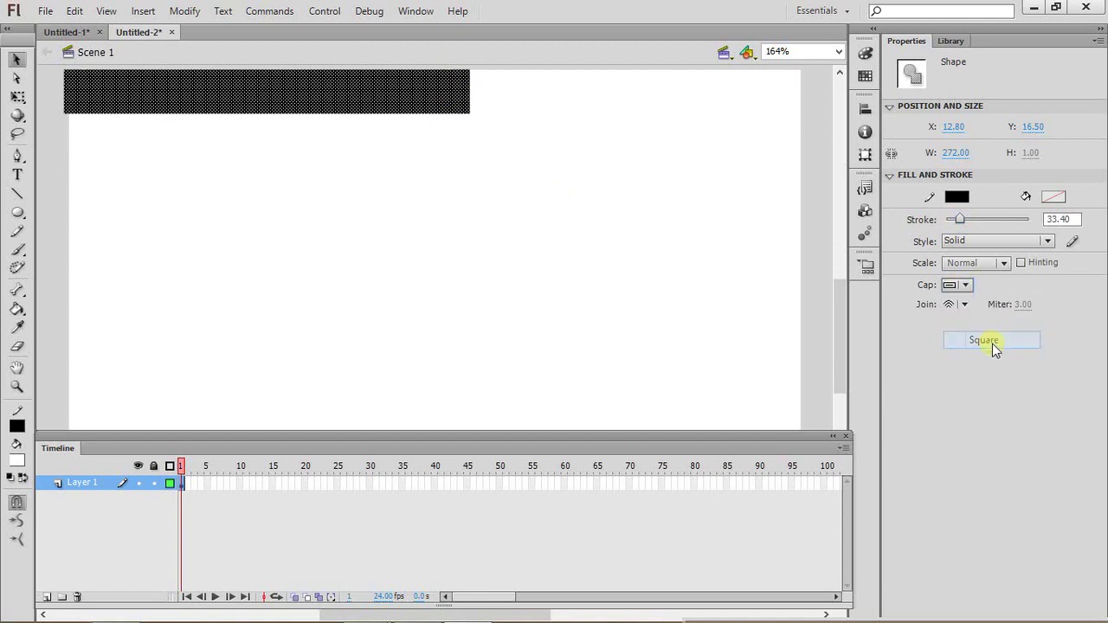
{"action": "left_click", "coordinate": [965, 287]}
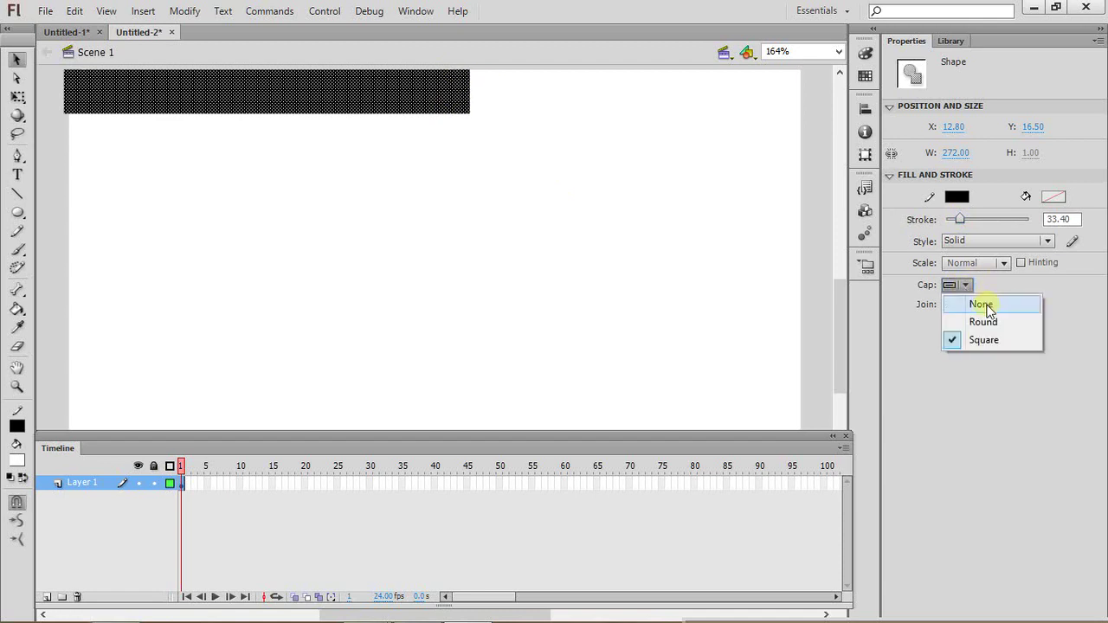
{"action": "left_click", "coordinate": [981, 302]}
{"action": "left_click", "coordinate": [959, 287]}
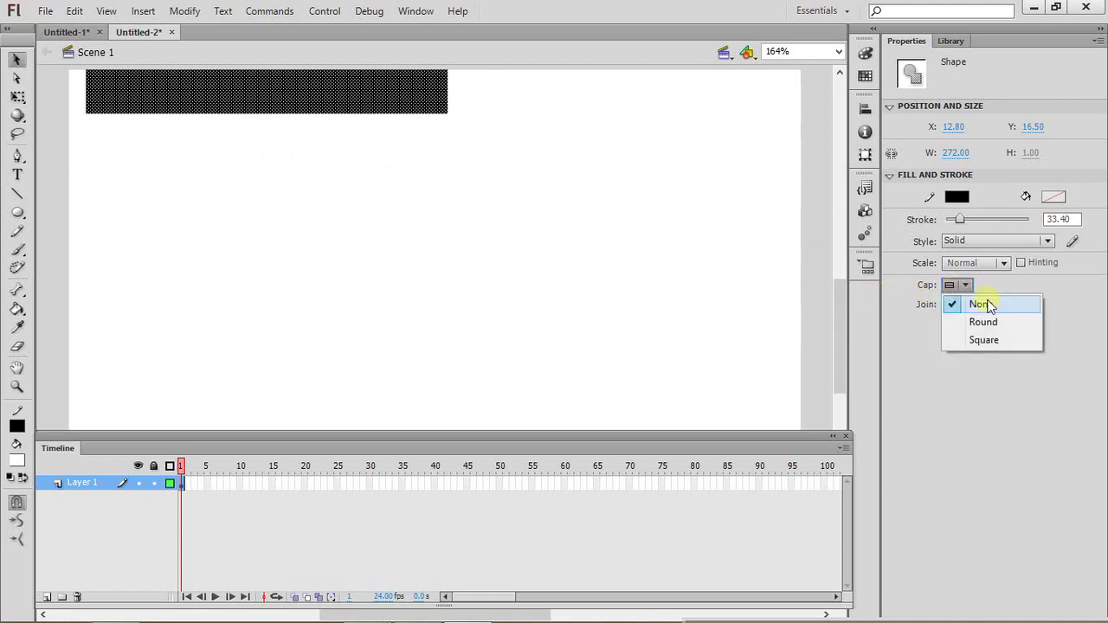
{"action": "left_click", "coordinate": [982, 321]}
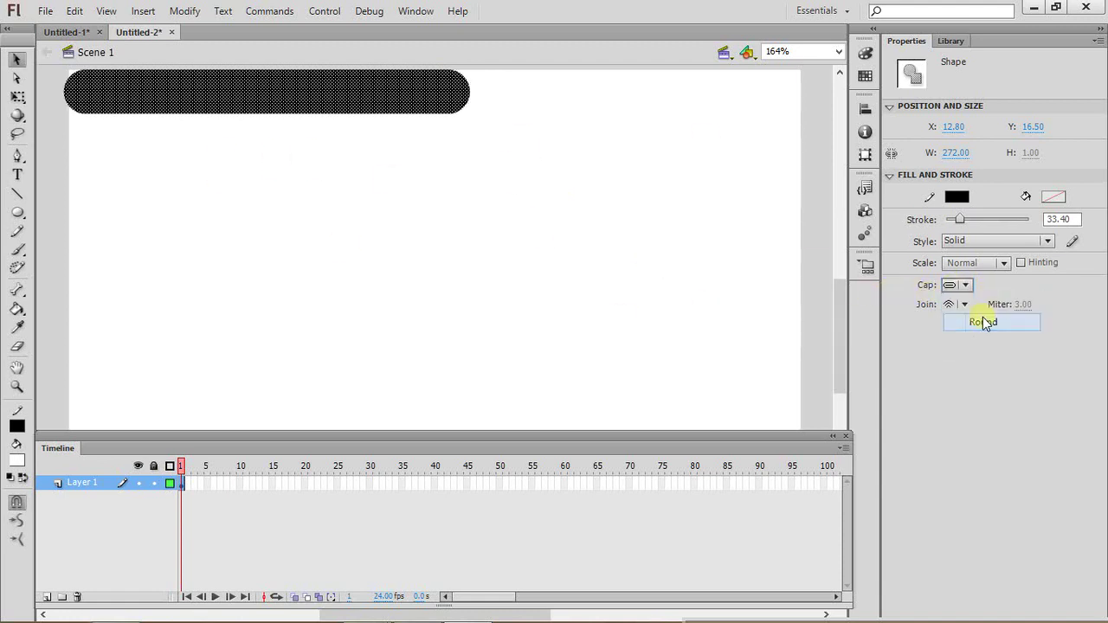
- Draw a tiny, nearly flat oval just below the thick line's left end with the Oval Tool
{"action": "left_click", "coordinate": [17, 213]}
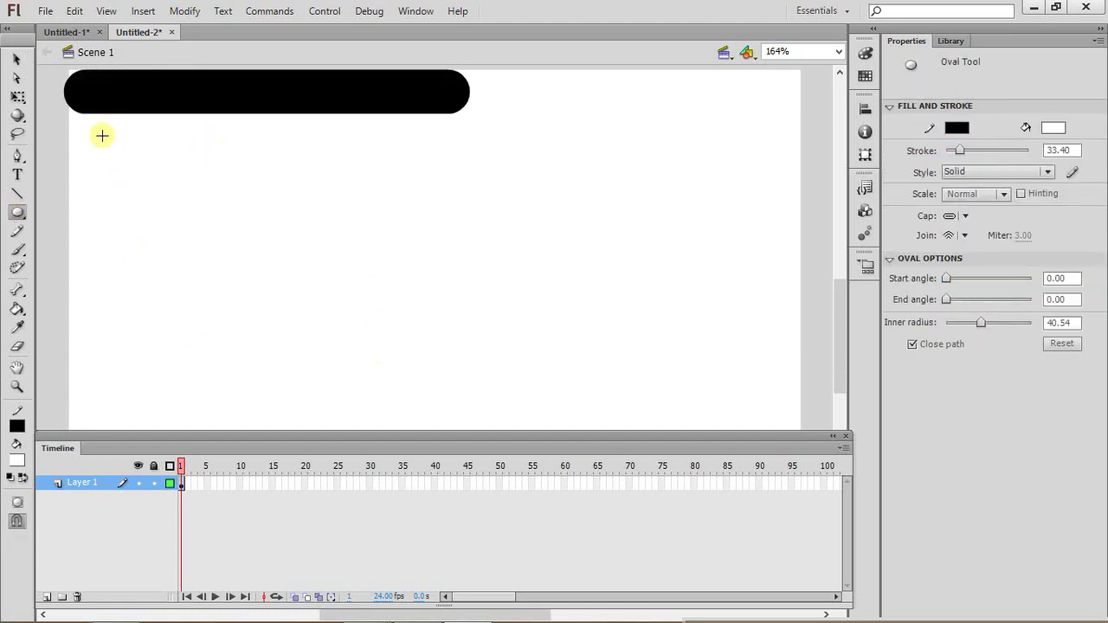
{"action": "left_click", "coordinate": [19, 215]}
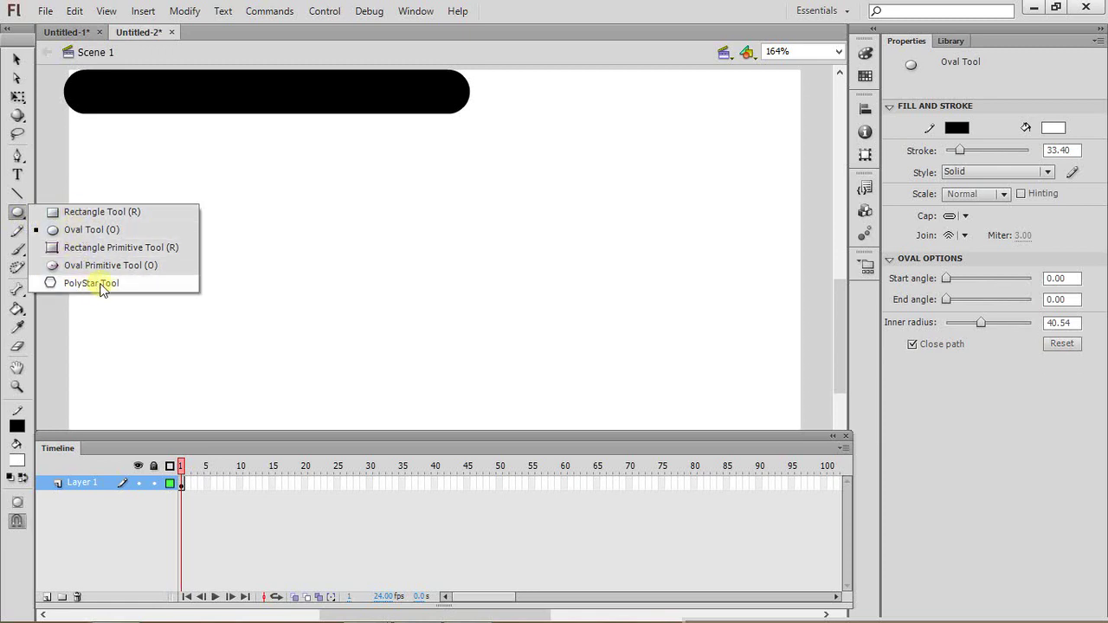
{"action": "left_click", "coordinate": [92, 231]}
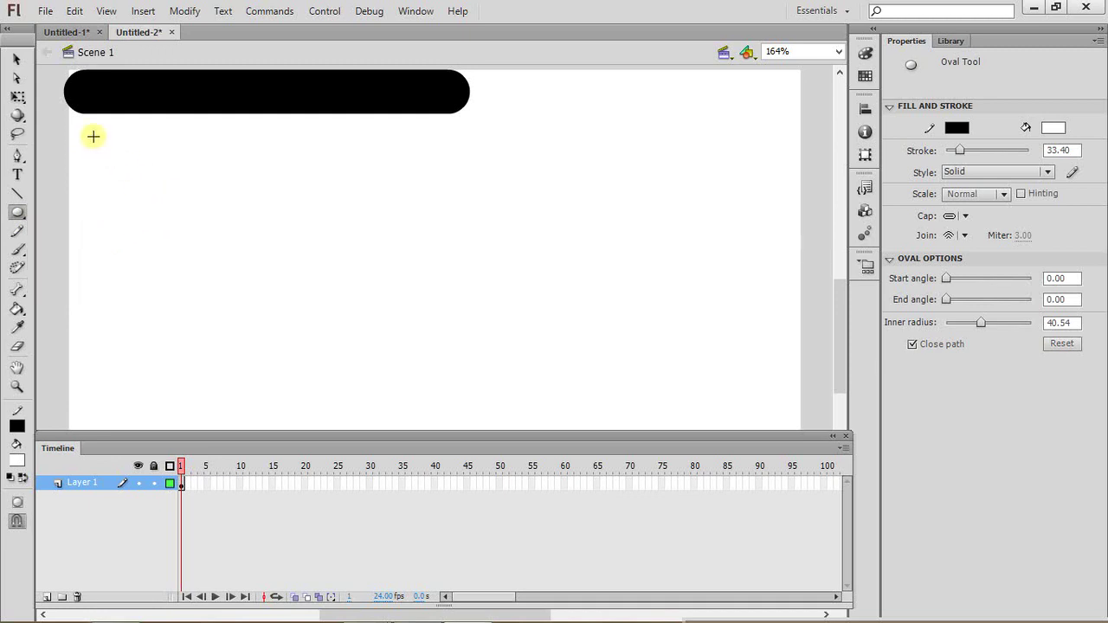
{"action": "mouse_move", "coordinate": [94, 136]}
{"action": "left_mouse_down"}
{"action": "mouse_move", "coordinate": [185, 207]}
{"action": "mouse_move", "coordinate": [124, 166]}
{"action": "mouse_move", "coordinate": [109, 136]}
{"action": "left_mouse_up"}
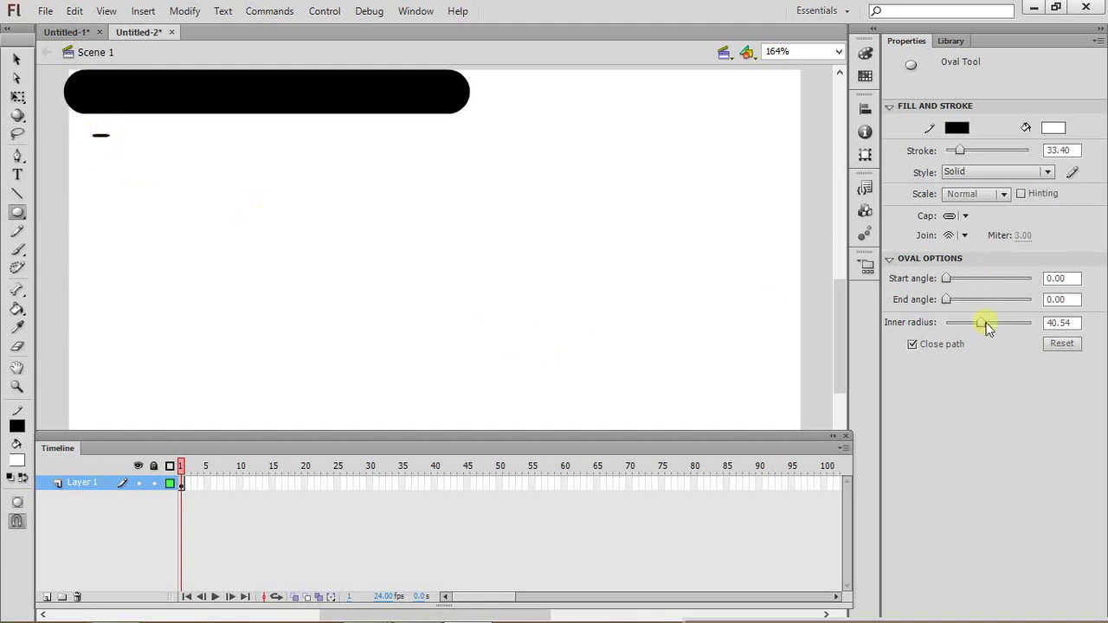
- Draw an oval about 76 x 43 px with inner radius 0 beside the tiny oval and set its outline's stroke to 0.10
{"action": "left_click_drag", "start_coordinate": [979, 323], "coordinate": [940, 323]}
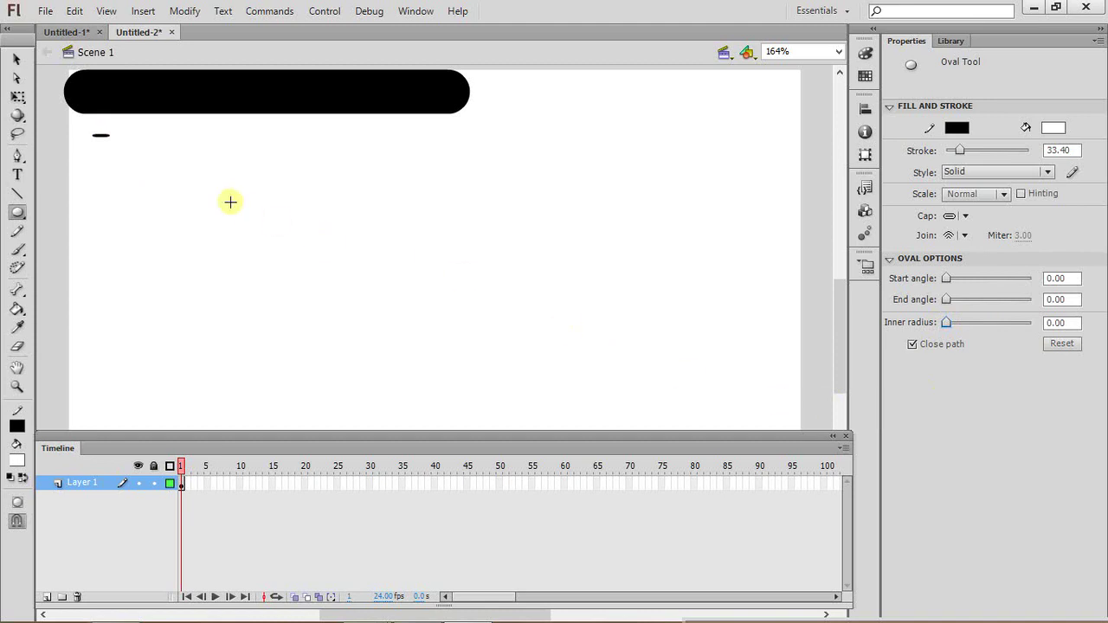
{"action": "left_click_drag", "start_coordinate": [134, 126], "coordinate": [236, 185]}
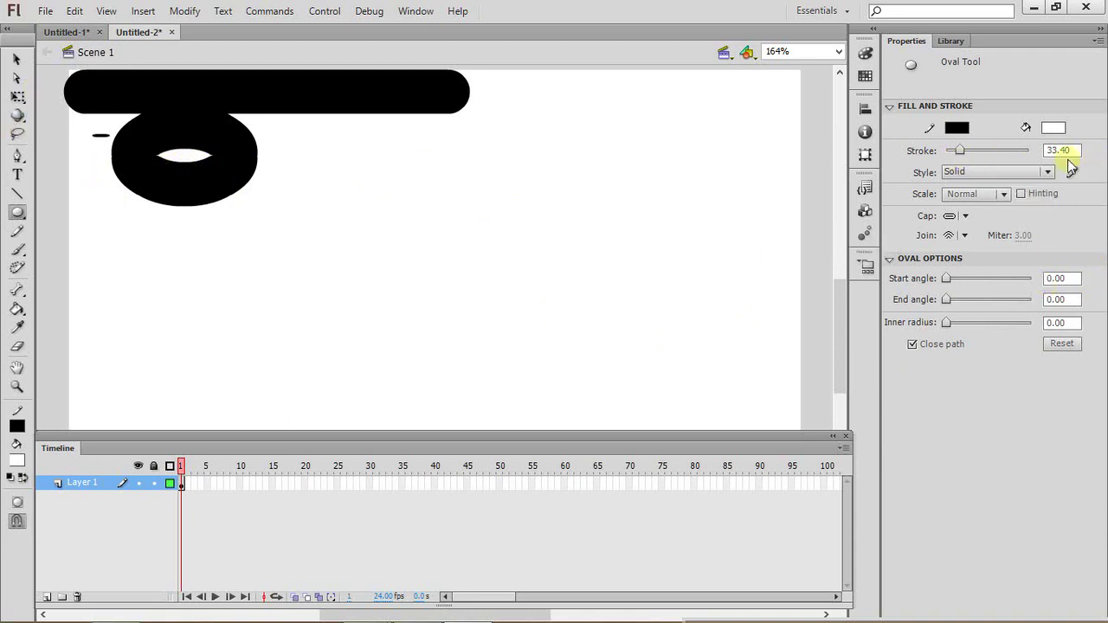
{"action": "left_click", "coordinate": [17, 59]}
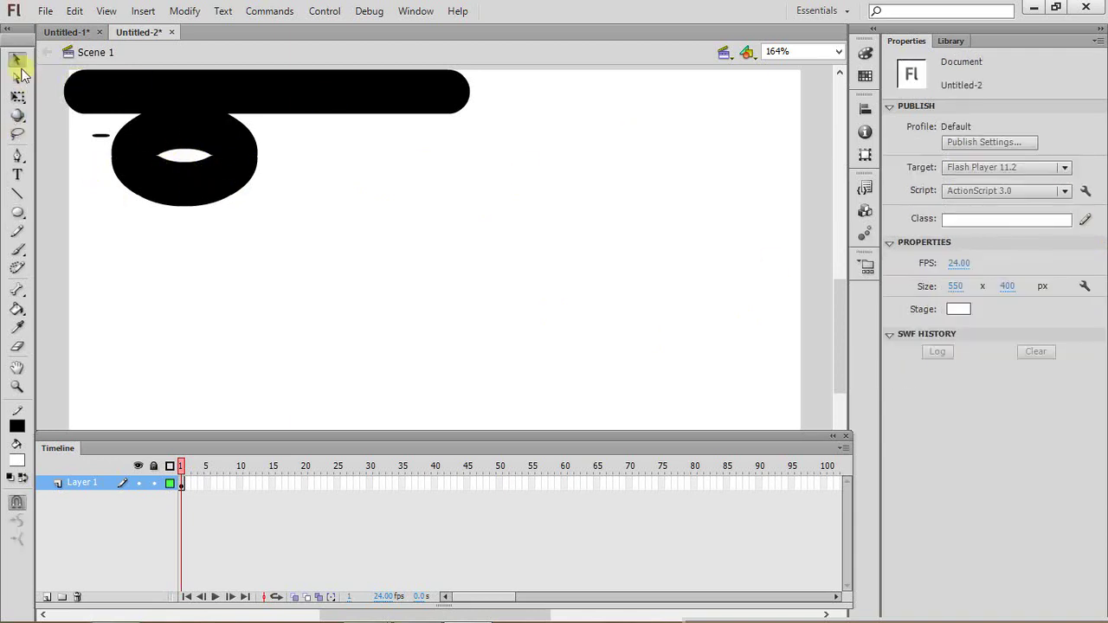
{"action": "left_click", "coordinate": [191, 130]}
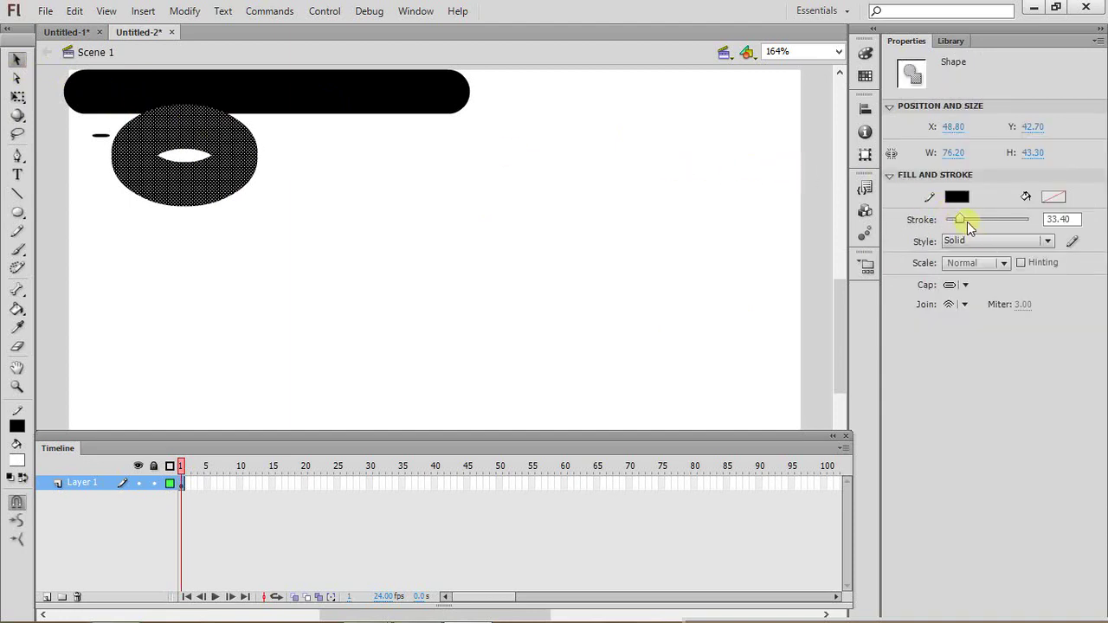
{"action": "left_click_drag", "start_coordinate": [959, 223], "coordinate": [946, 220]}
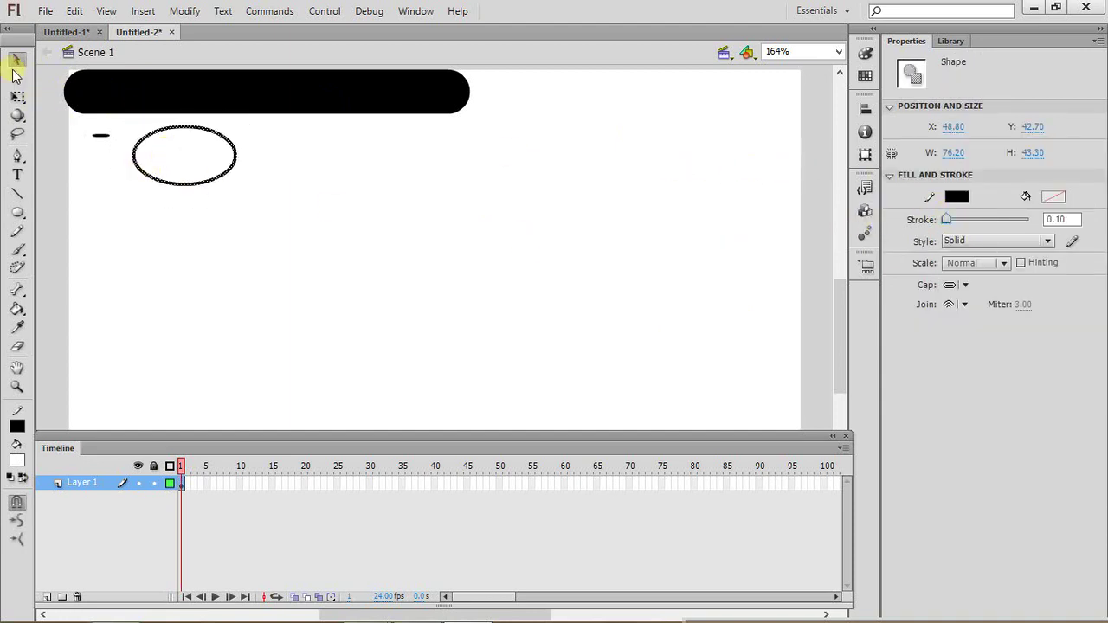
{"action": "left_click", "coordinate": [373, 288]}
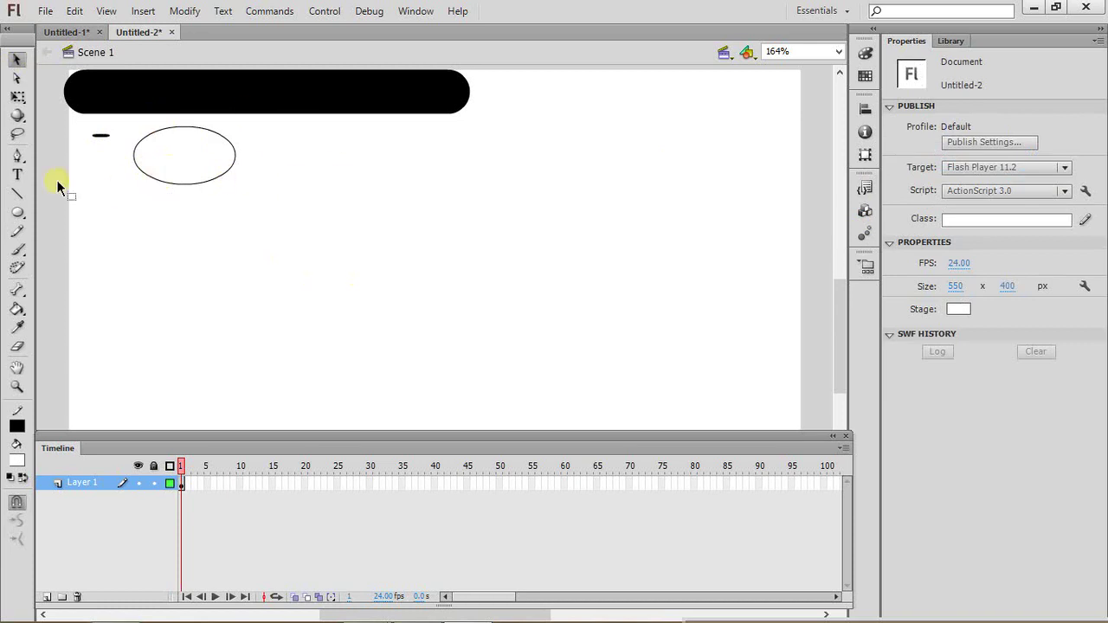
- Draw a half oval to the right of the full oval using a start angle of 178.29
{"action": "left_click", "coordinate": [18, 213]}
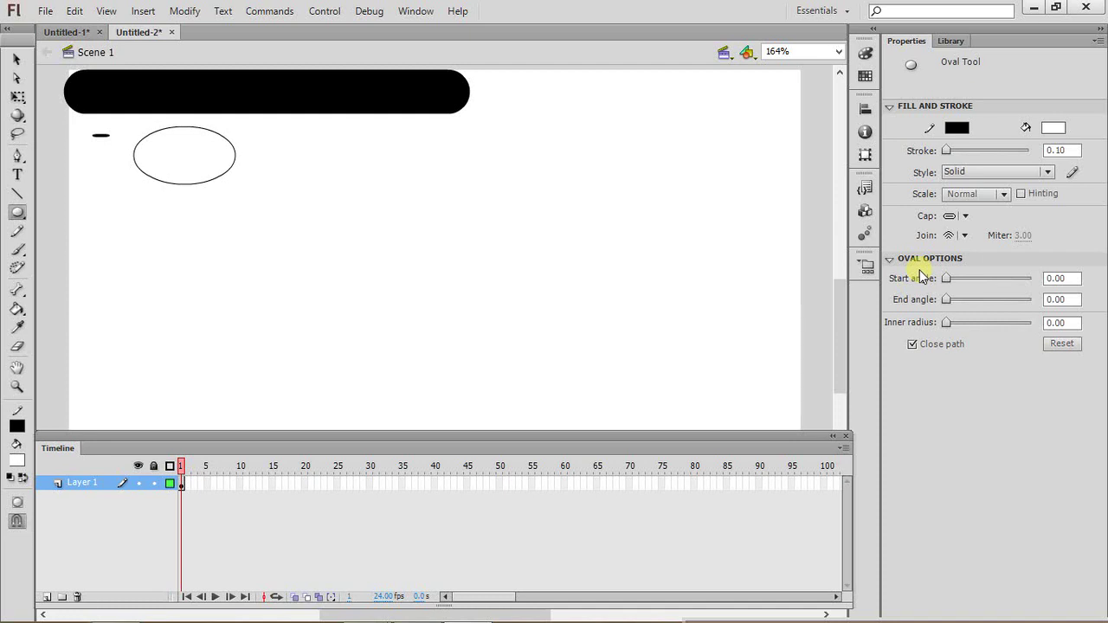
{"action": "left_click_drag", "start_coordinate": [947, 279], "coordinate": [991, 291]}
{"action": "left_click_drag", "start_coordinate": [267, 139], "coordinate": [365, 184]}
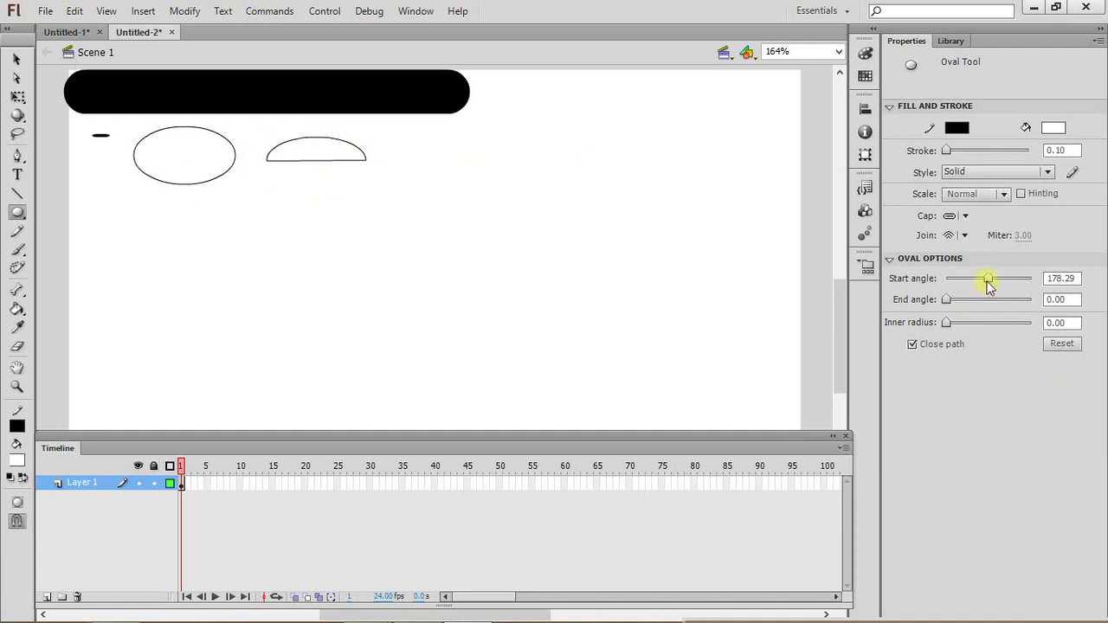
- Draw a pie-shaped partial oval to the lower right of the half oval with start angle 0 and end angle 137.14
{"action": "left_click_drag", "start_coordinate": [986, 280], "coordinate": [978, 300]}
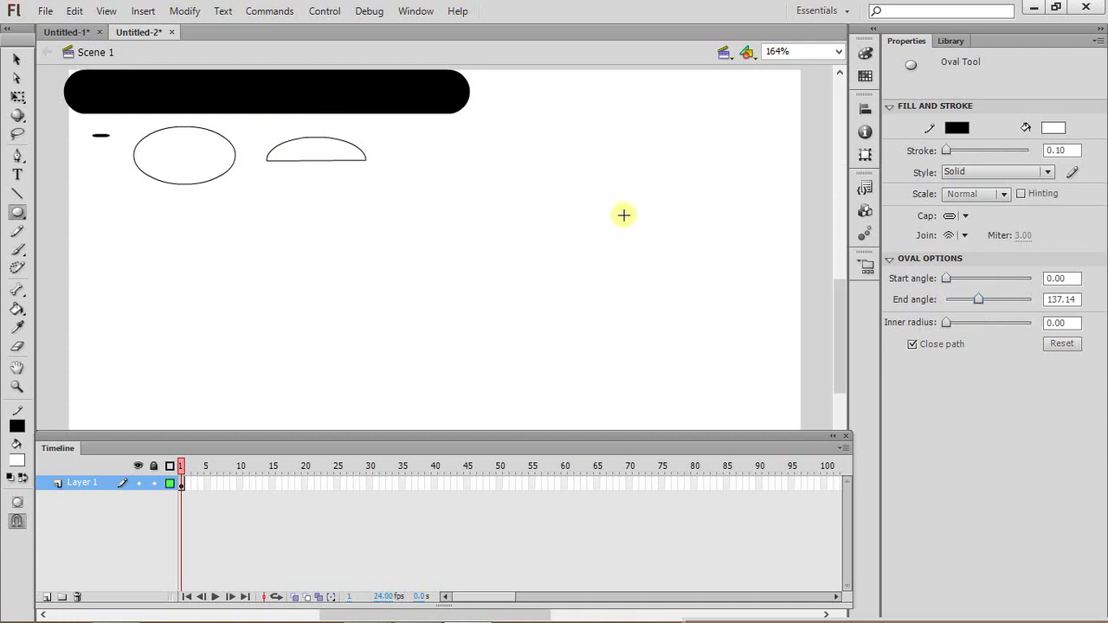
{"action": "left_click_drag", "start_coordinate": [418, 164], "coordinate": [524, 223]}
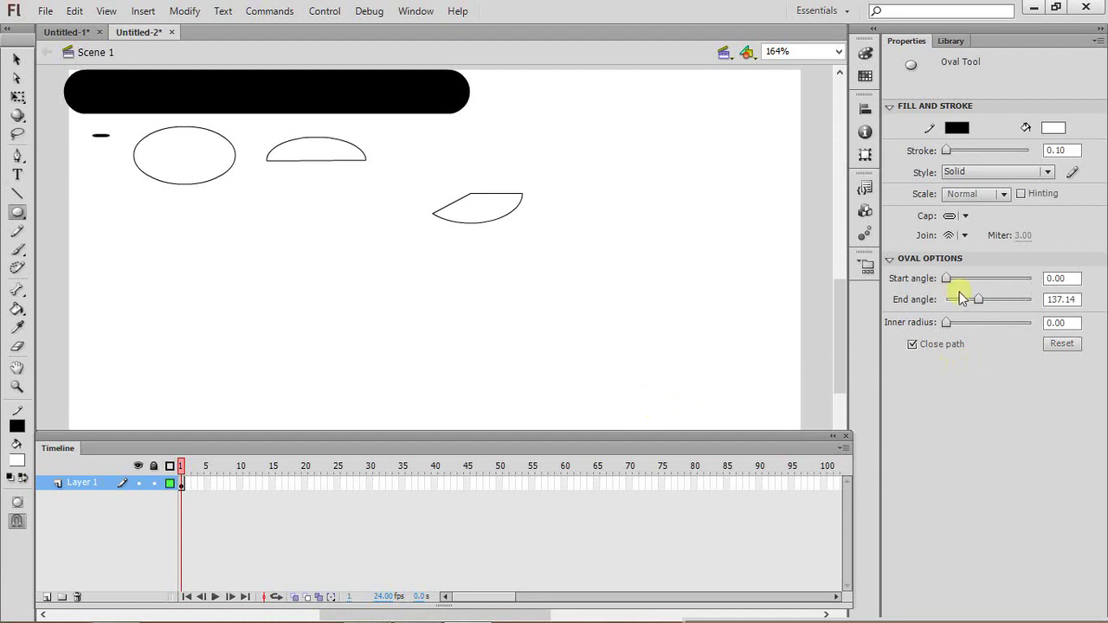
- Draw a large open-wedge oval with start angle 164.57 right of the pie shape and a small wedge with start angle 51.43 above it
{"action": "left_click_drag", "start_coordinate": [946, 278], "coordinate": [985, 279]}
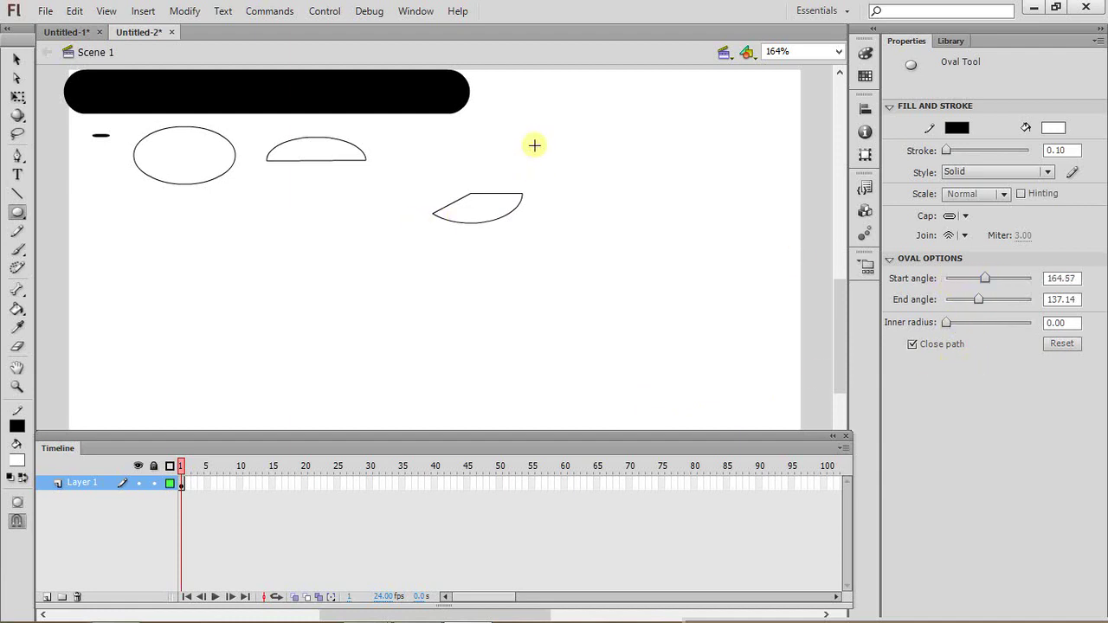
{"action": "left_click_drag", "start_coordinate": [528, 128], "coordinate": [649, 214]}
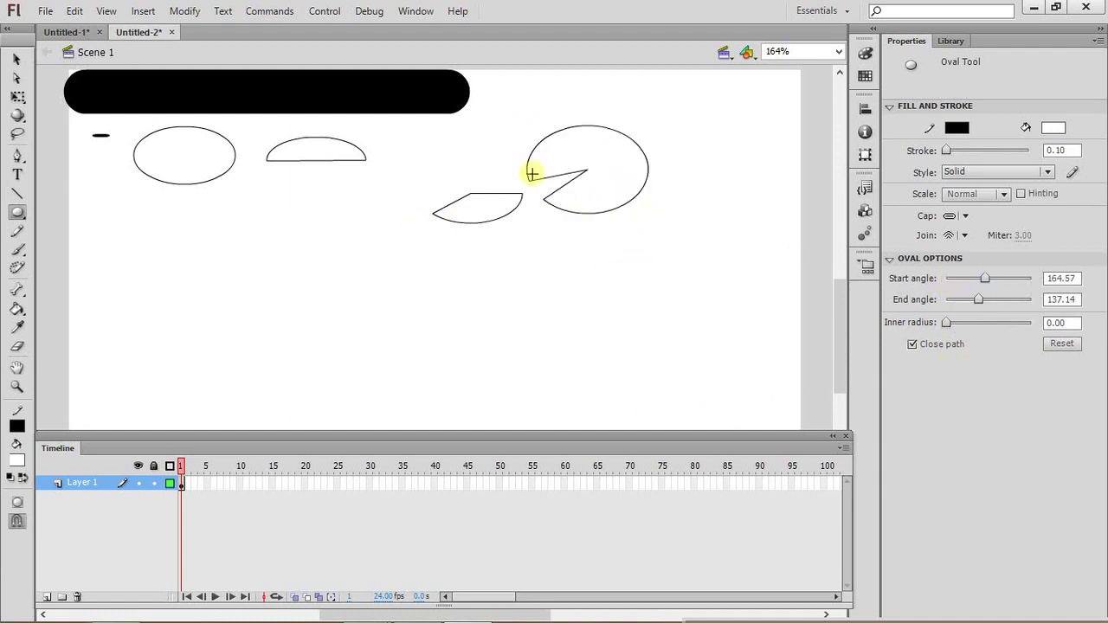
{"action": "left_click_drag", "start_coordinate": [984, 278], "coordinate": [958, 279]}
{"action": "left_click_drag", "start_coordinate": [415, 143], "coordinate": [473, 176]}
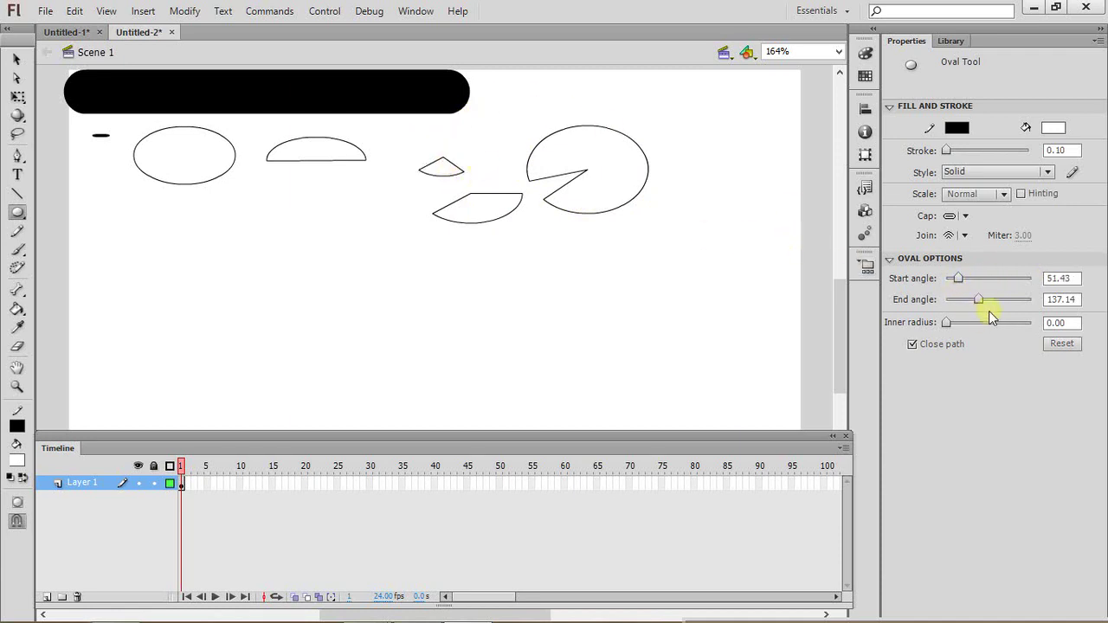
- Draw a ring below the full oval with start and end angles of 0 and an inner radius of 48.09
{"action": "left_click_drag", "start_coordinate": [978, 298], "coordinate": [946, 279]}
{"action": "left_click_drag", "start_coordinate": [947, 323], "coordinate": [989, 333]}
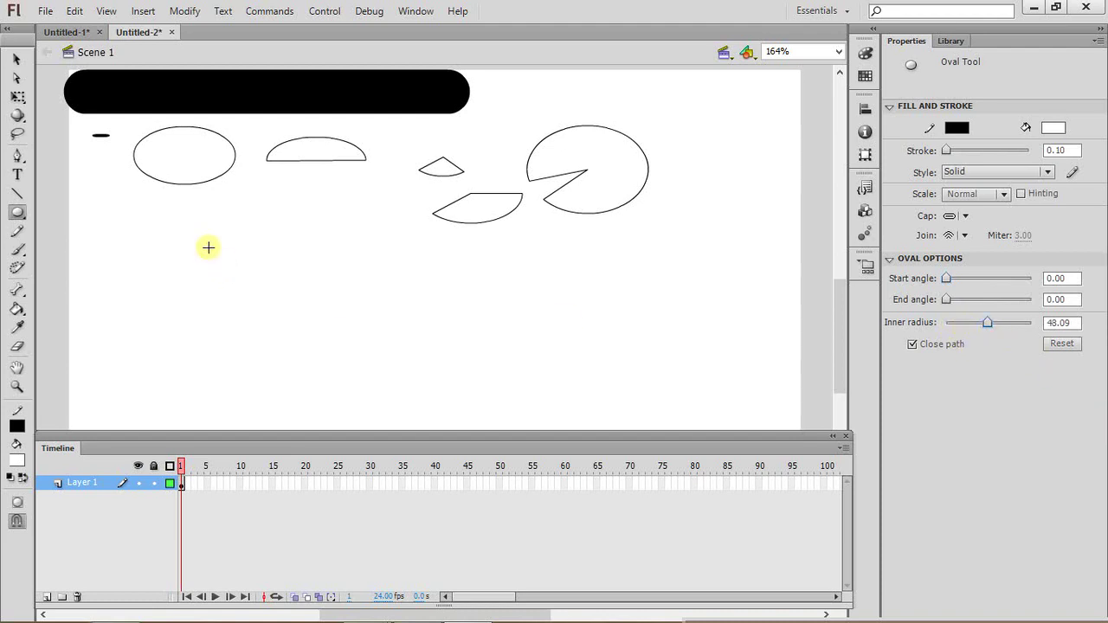
{"action": "mouse_move", "coordinate": [206, 205]}
{"action": "left_mouse_down"}
{"action": "mouse_move", "coordinate": [254, 230]}
{"action": "mouse_move", "coordinate": [307, 283]}
{"action": "left_mouse_up"}
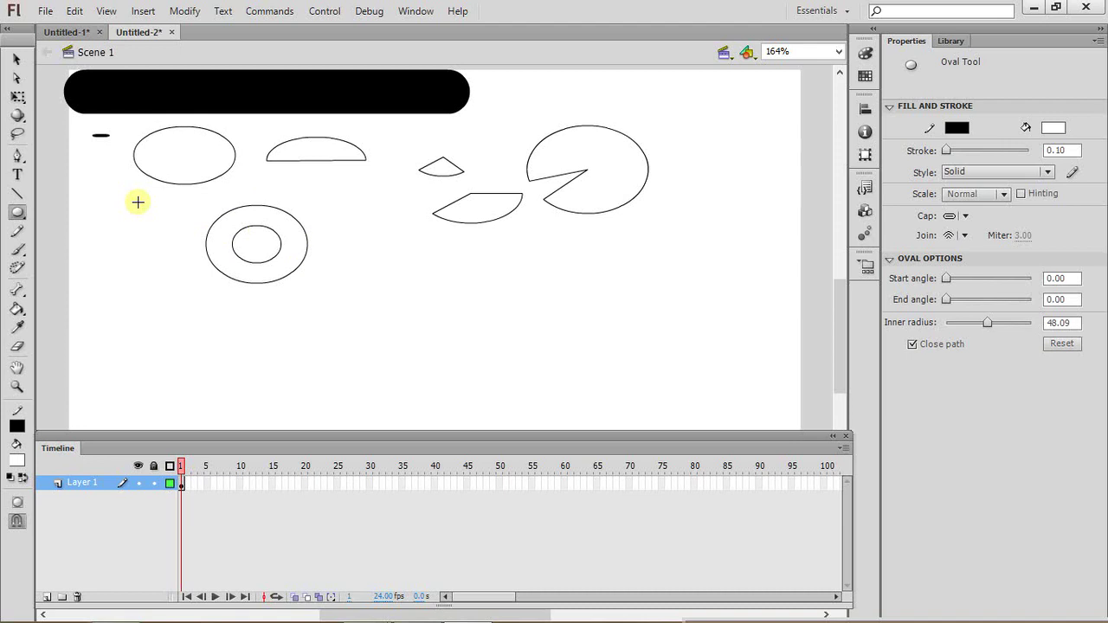
- Draw a five-sided polygon with the PolyStar Tool, overlapping the ring's right side below the half oval
{"action": "left_click", "coordinate": [20, 216]}
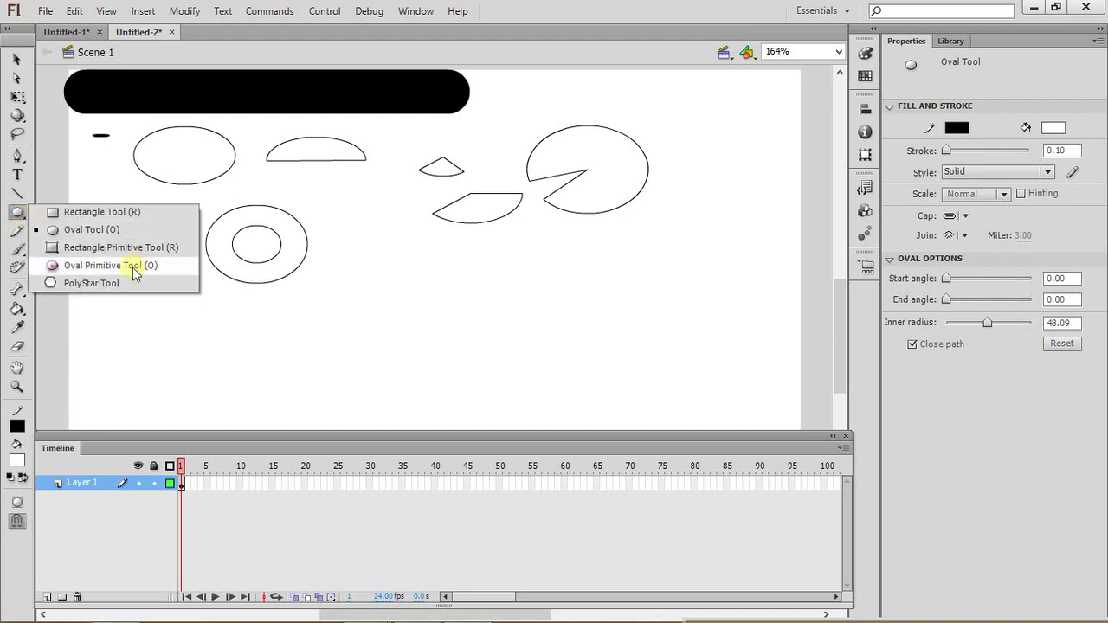
{"action": "left_click", "coordinate": [109, 286]}
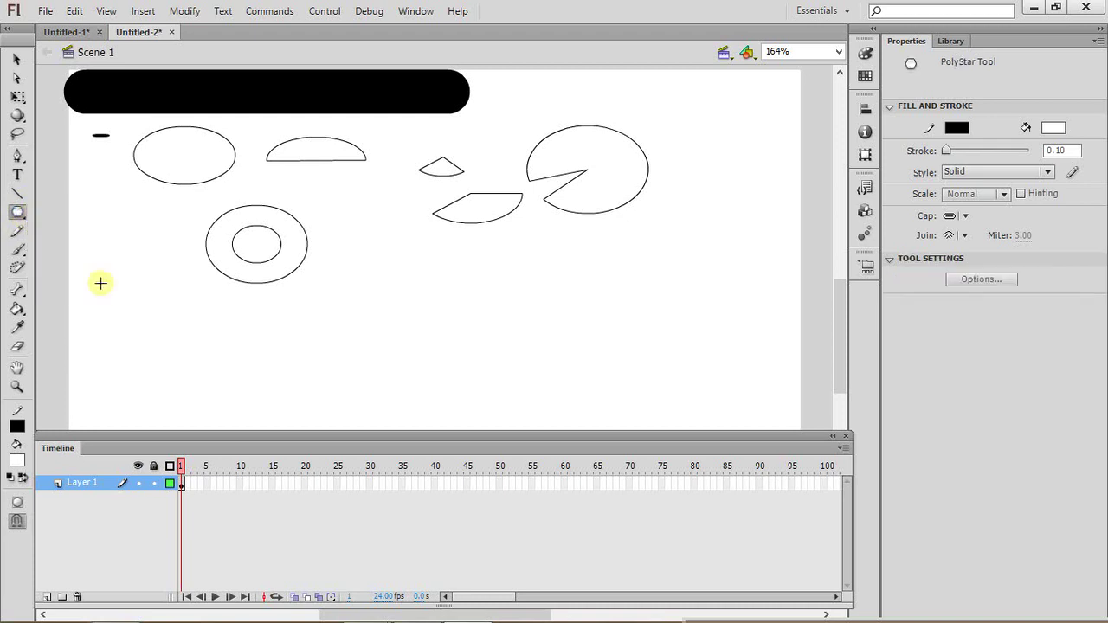
{"action": "left_click", "coordinate": [976, 278]}
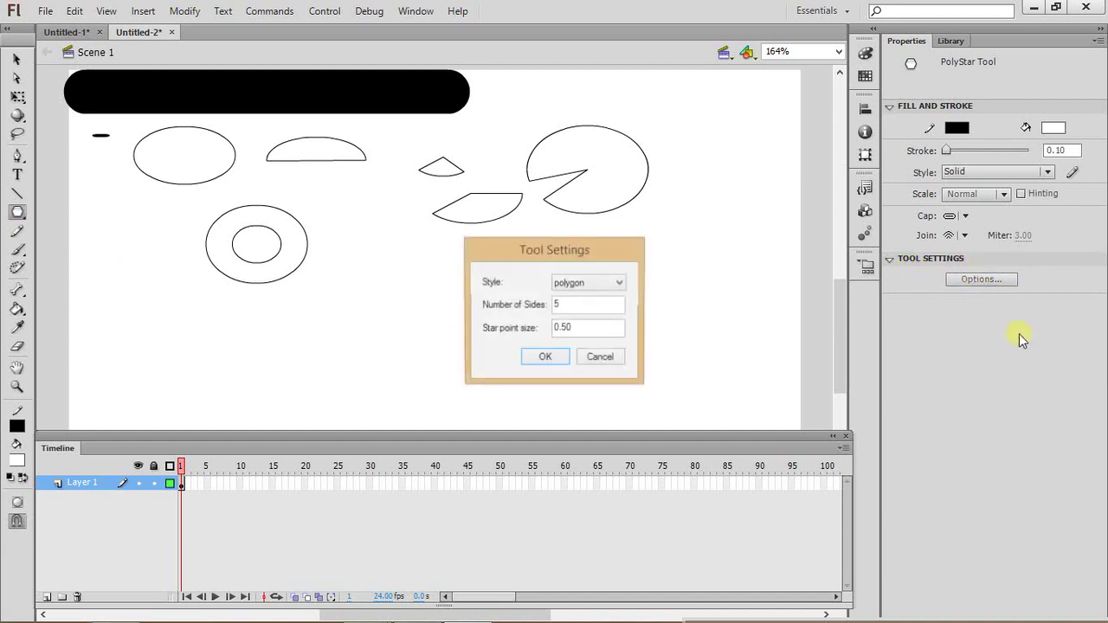
{"action": "left_click_drag", "start_coordinate": [520, 247], "coordinate": [451, 244]}
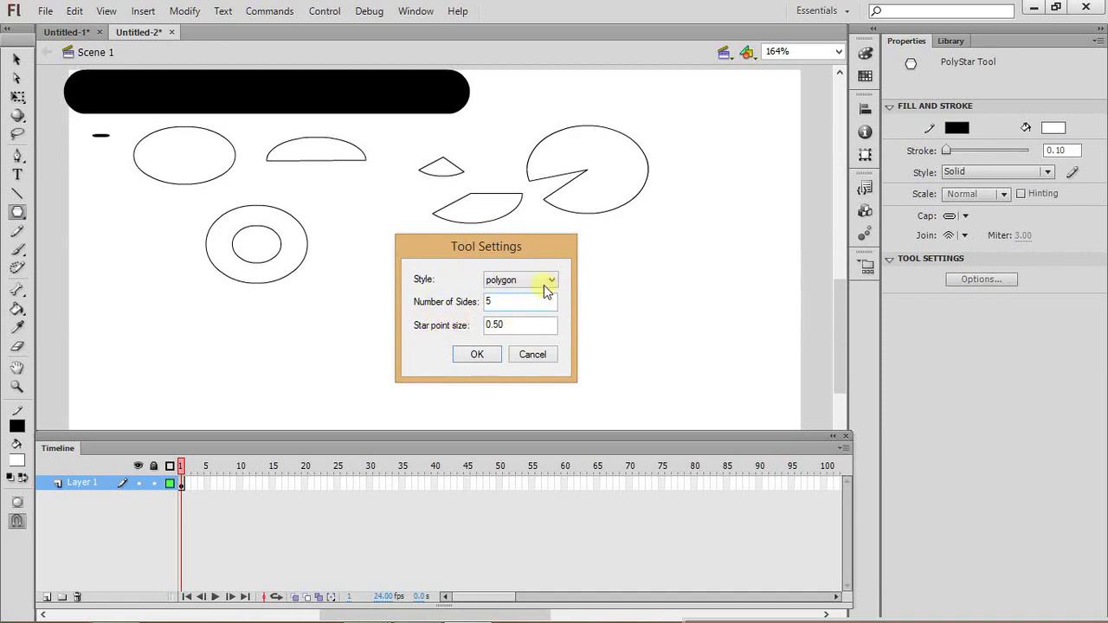
{"action": "left_click", "coordinate": [509, 282]}
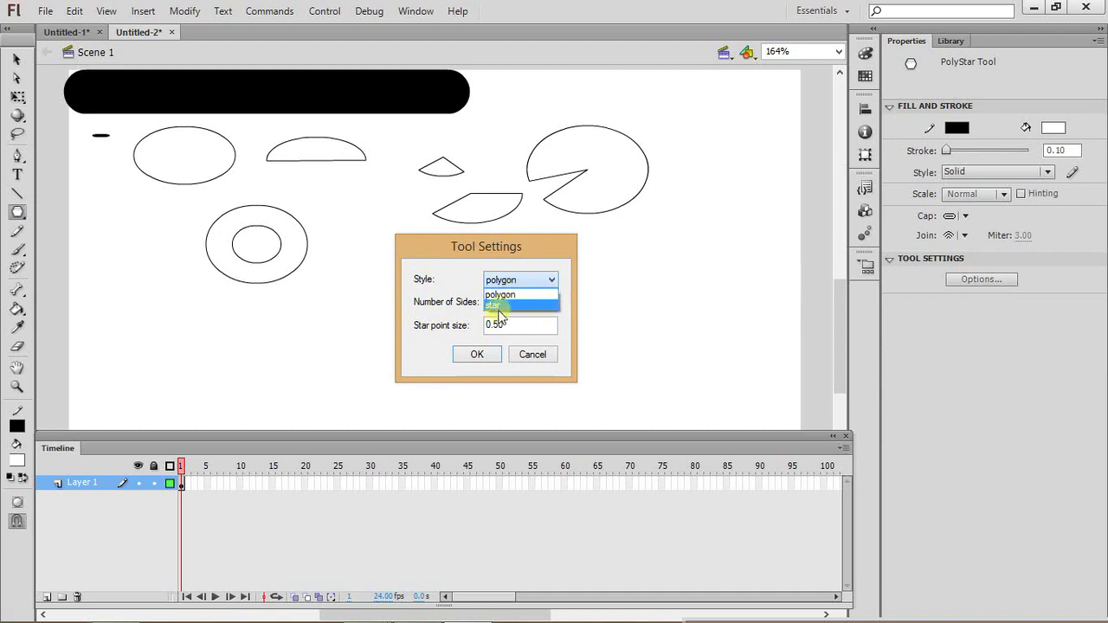
{"action": "left_click", "coordinate": [502, 295]}
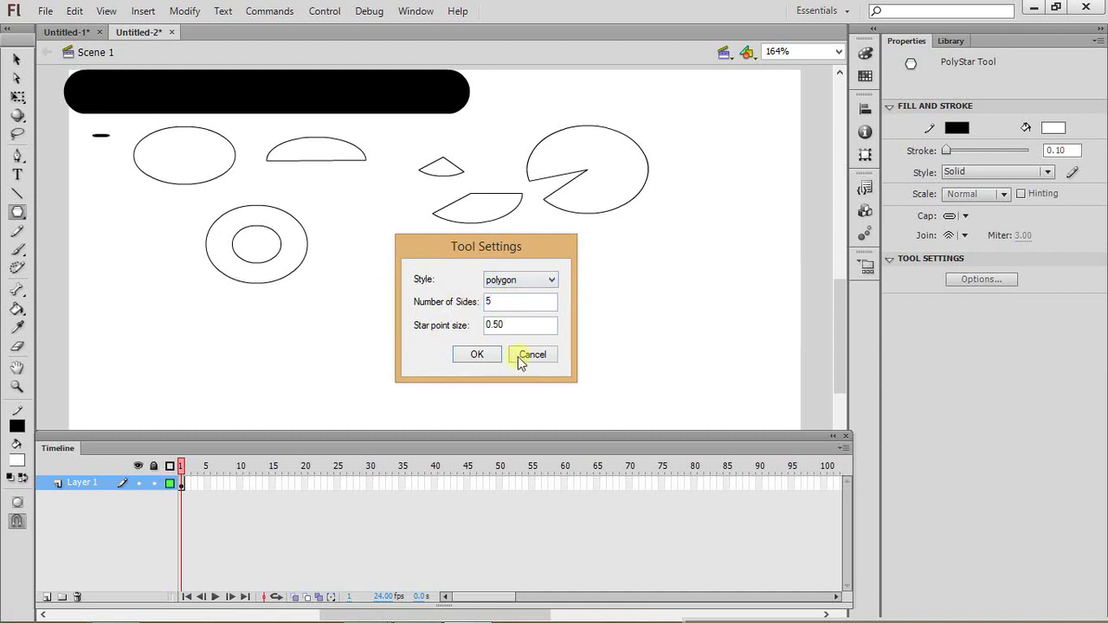
{"action": "left_click", "coordinate": [521, 361]}
{"action": "left_click_drag", "start_coordinate": [336, 232], "coordinate": [378, 285]}
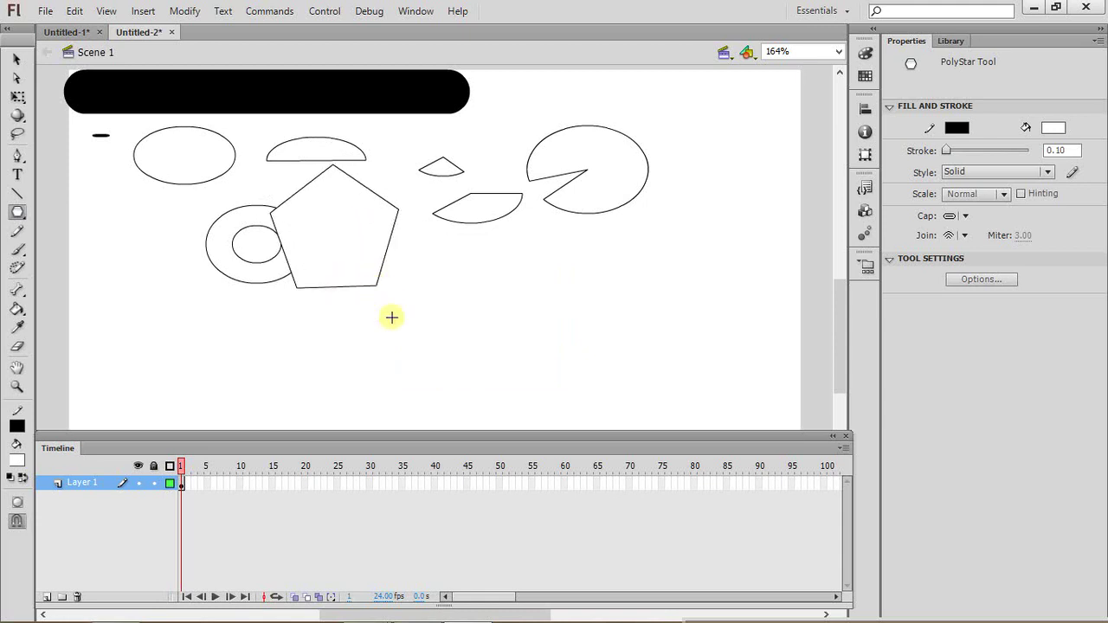
- Set the PolyStar style to star with 5 sides and draw a star overlapping the pentagon's right edge
{"action": "left_click", "coordinate": [980, 279]}
{"action": "left_click", "coordinate": [587, 284]}
{"action": "left_click", "coordinate": [585, 305]}
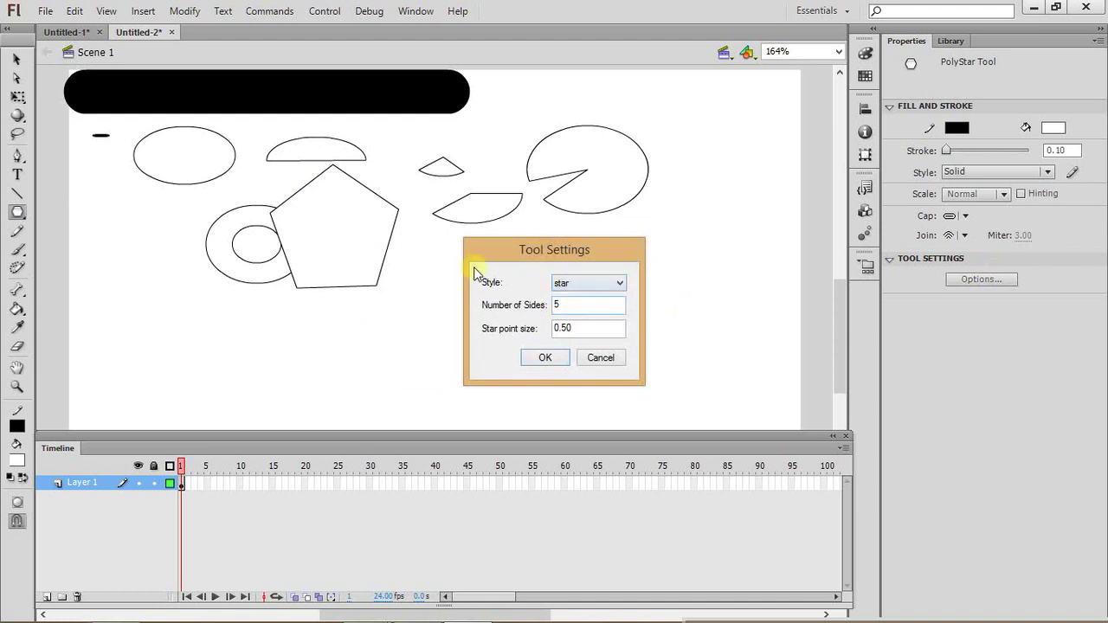
{"action": "left_click", "coordinate": [544, 358]}
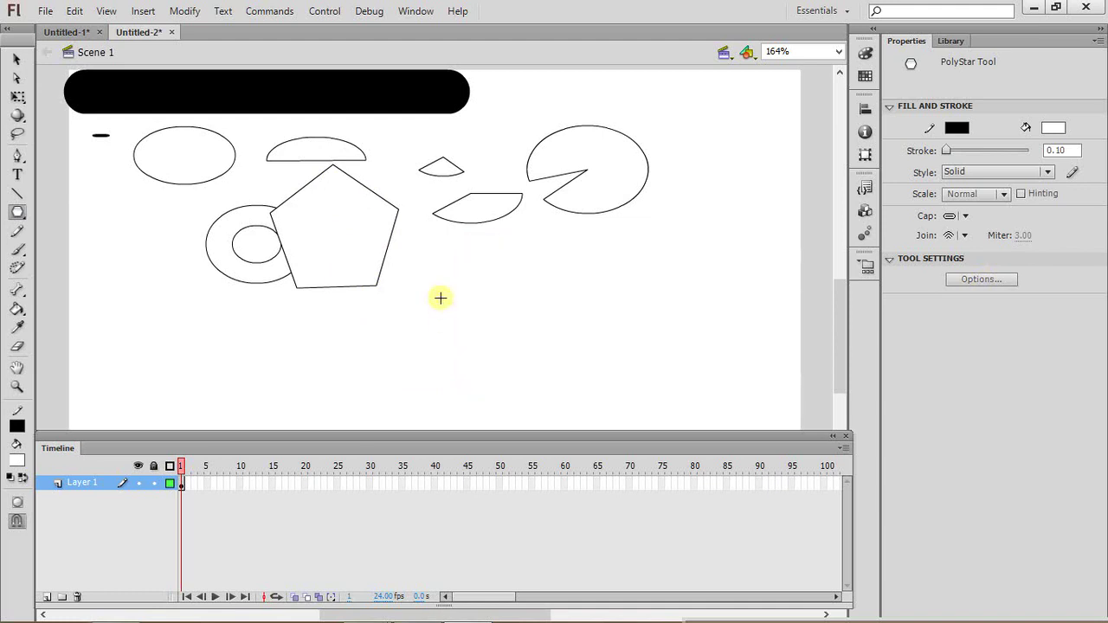
{"action": "left_click_drag", "start_coordinate": [433, 268], "coordinate": [476, 312]}
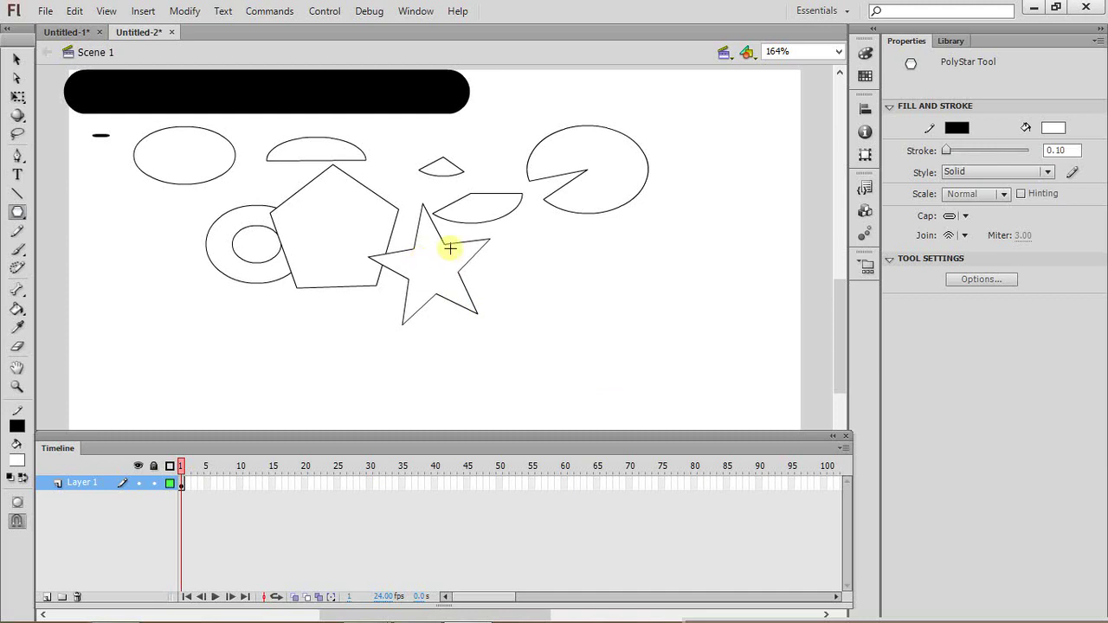
- Set the star's number of sides to 9 and draw a nine-pointed star to the right of the five-pointed star
{"action": "left_click", "coordinate": [971, 282]}
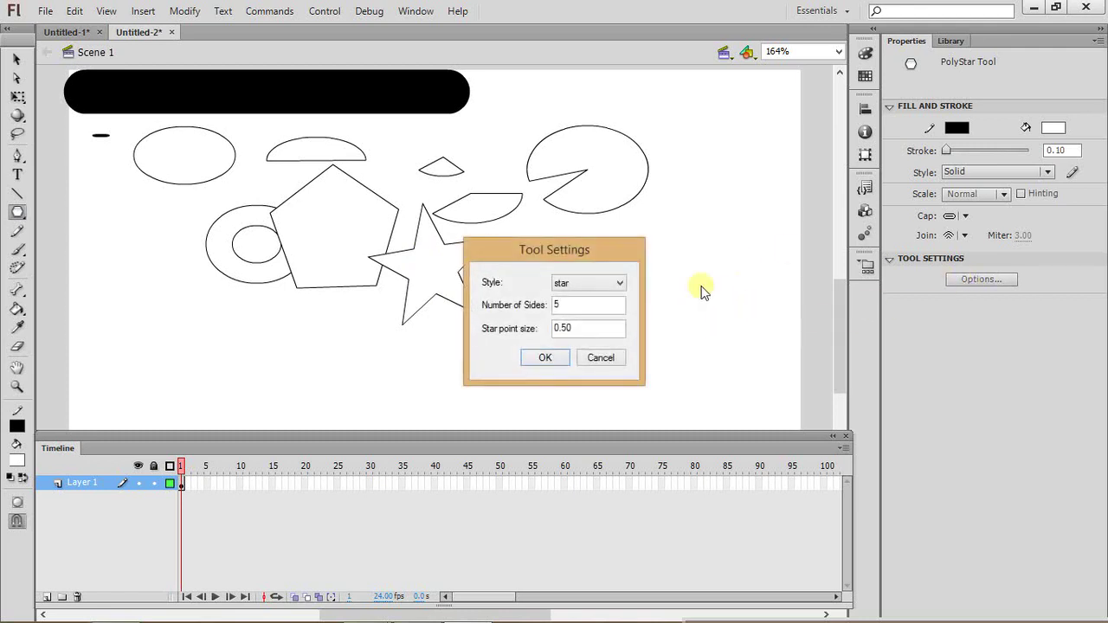
{"action": "left_click_drag", "start_coordinate": [530, 241], "coordinate": [624, 250]}
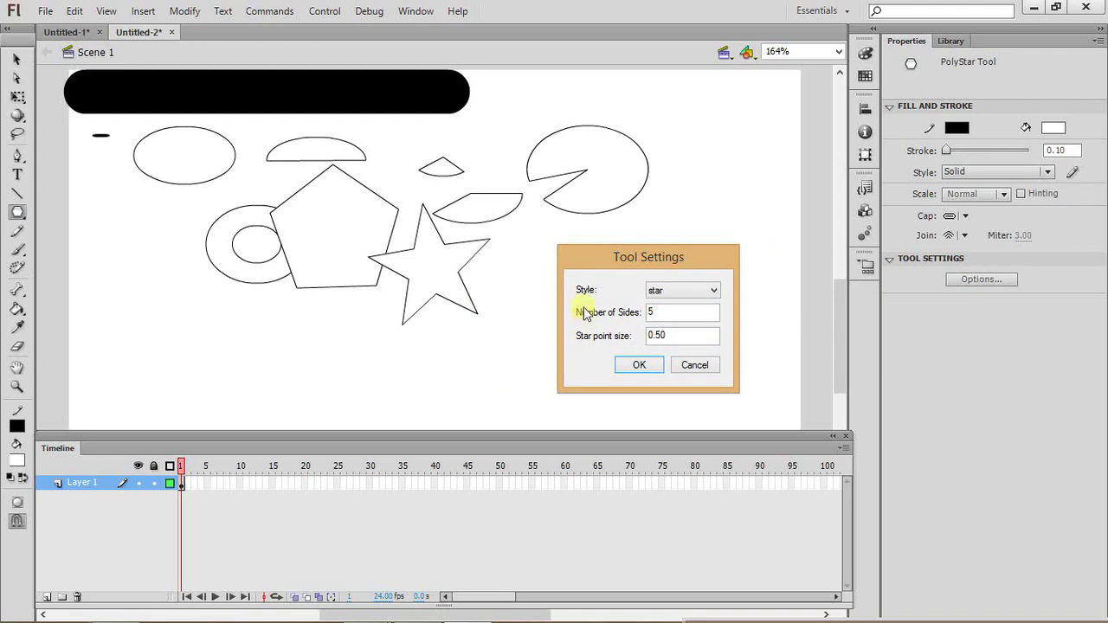
{"action": "left_click", "coordinate": [678, 311]}
{"action": "type", "text": "9"}
{"action": "left_click", "coordinate": [630, 364]}
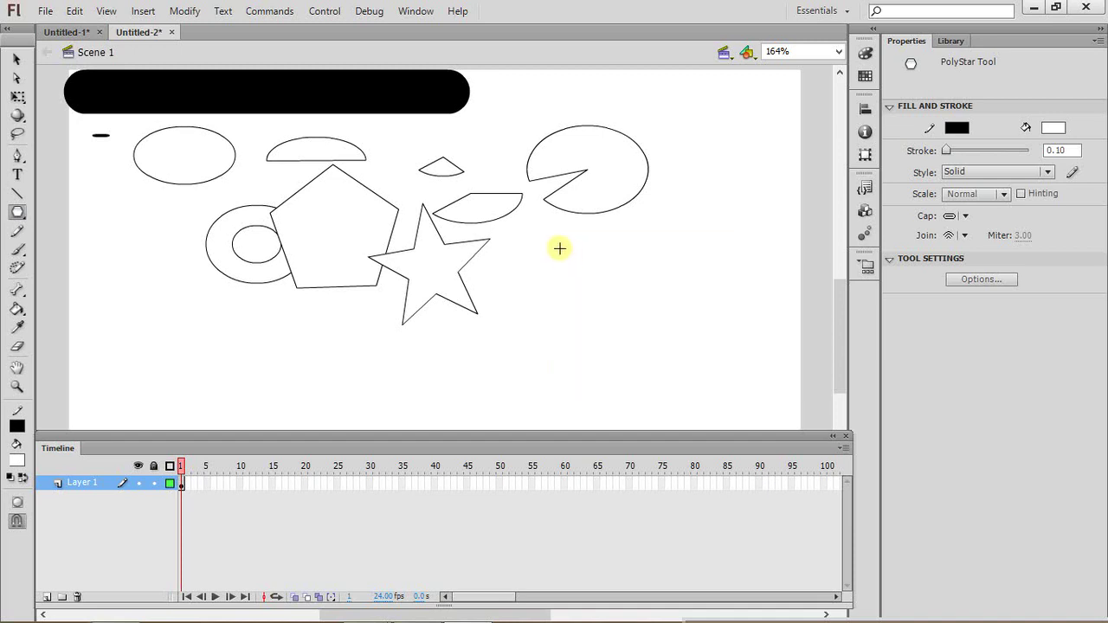
{"action": "mouse_move", "coordinate": [561, 250]}
{"action": "left_mouse_down"}
{"action": "mouse_move", "coordinate": [609, 300]}
{"action": "mouse_move", "coordinate": [650, 250]}
{"action": "mouse_move", "coordinate": [530, 156]}
{"action": "mouse_move", "coordinate": [527, 296]}
{"action": "mouse_move", "coordinate": [573, 183]}
{"action": "mouse_move", "coordinate": [547, 304]}
{"action": "mouse_move", "coordinate": [603, 305]}
{"action": "mouse_move", "coordinate": [630, 292]}
{"action": "left_mouse_up"}
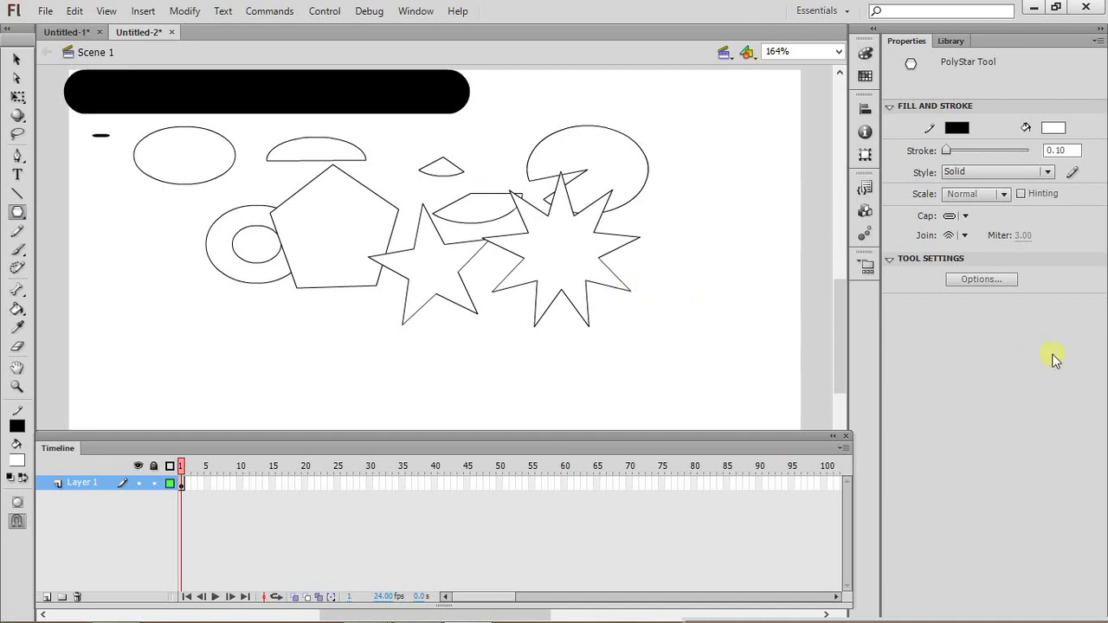
- Draw a blunt five-sided star with star point size 1.50 to the right of the nine-pointed star
{"action": "left_click", "coordinate": [981, 279]}
{"action": "left_click", "coordinate": [578, 306]}
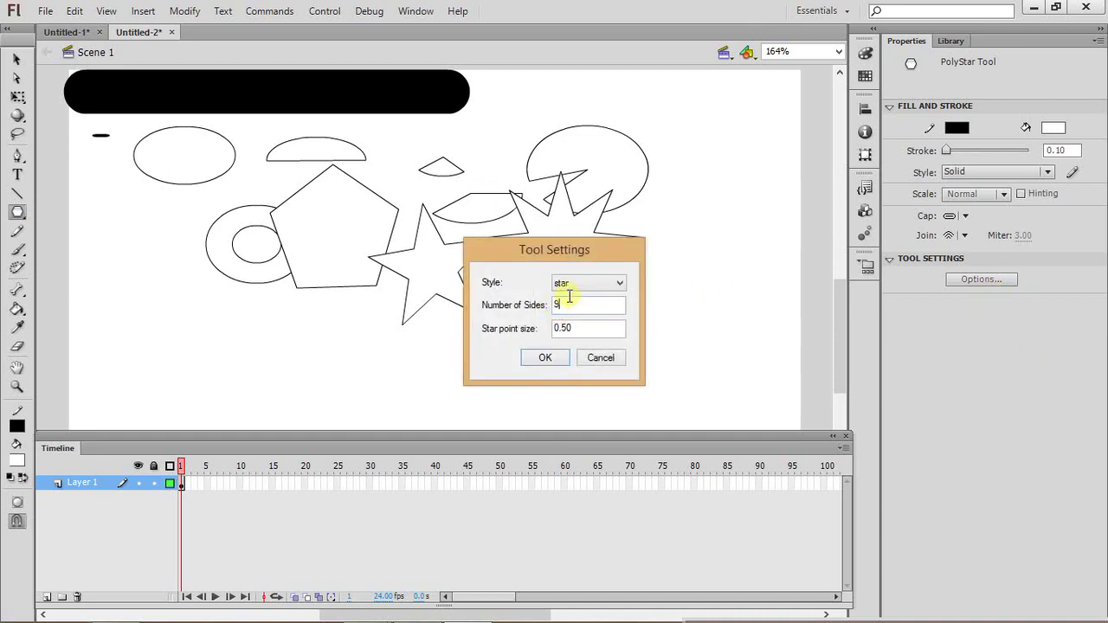
{"action": "key", "text": "BackSpace"}
{"action": "type", "text": "5"}
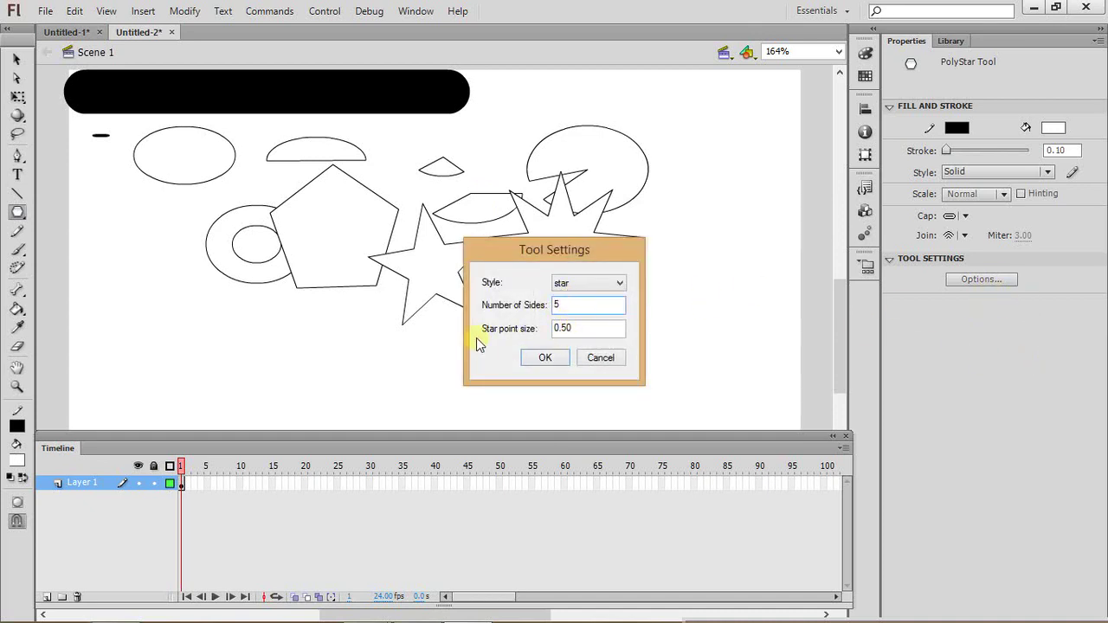
{"action": "left_click", "coordinate": [560, 329]}
{"action": "key", "text": "BackSpace"}
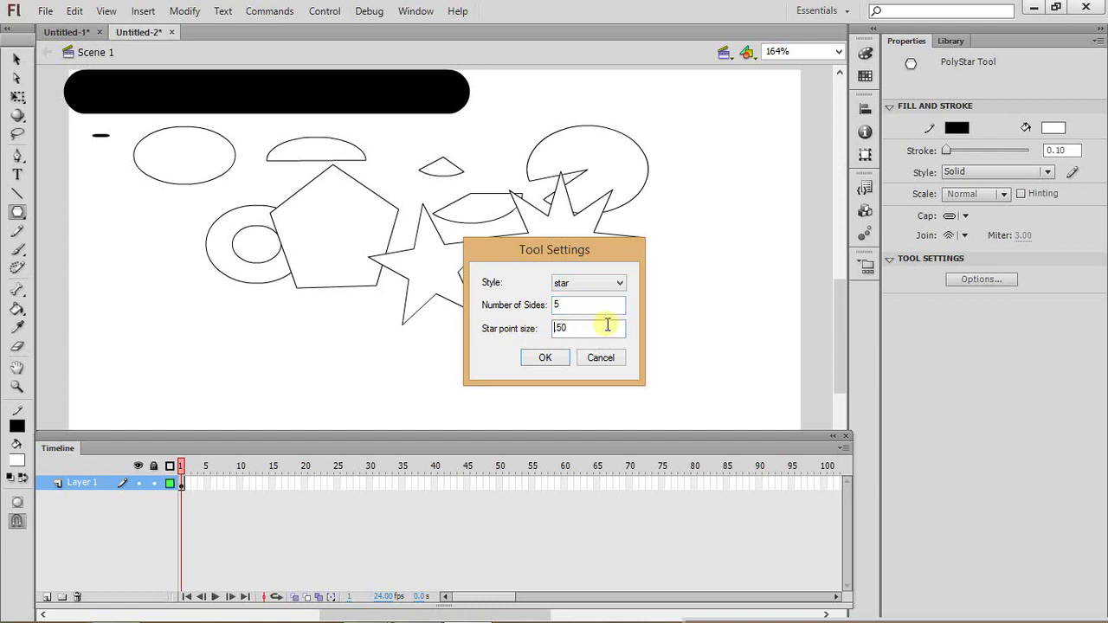
{"action": "type", "text": "1"}
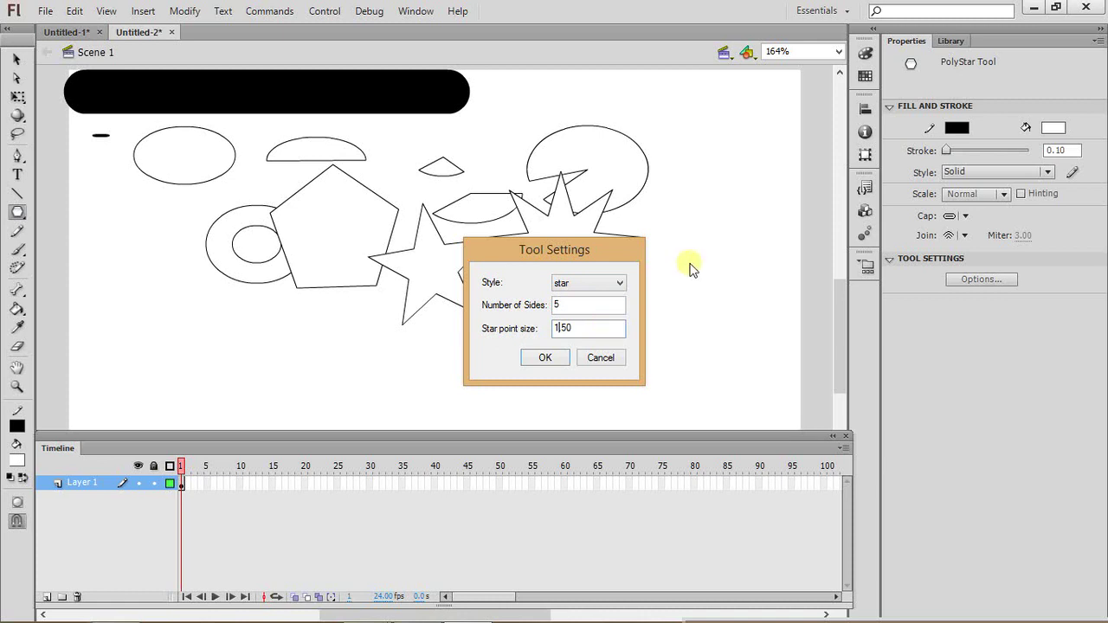
{"action": "left_click", "coordinate": [544, 356]}
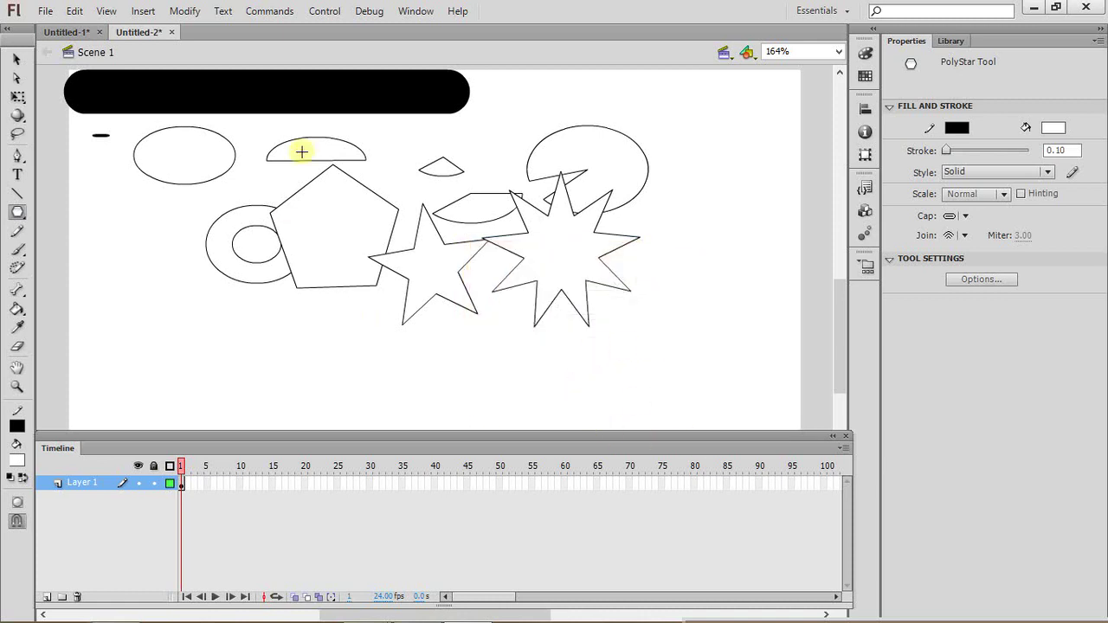
{"action": "mouse_move", "coordinate": [689, 208]}
{"action": "left_mouse_down"}
{"action": "mouse_move", "coordinate": [730, 257]}
{"action": "mouse_move", "coordinate": [759, 248]}
{"action": "mouse_move", "coordinate": [749, 245]}
{"action": "left_mouse_up"}
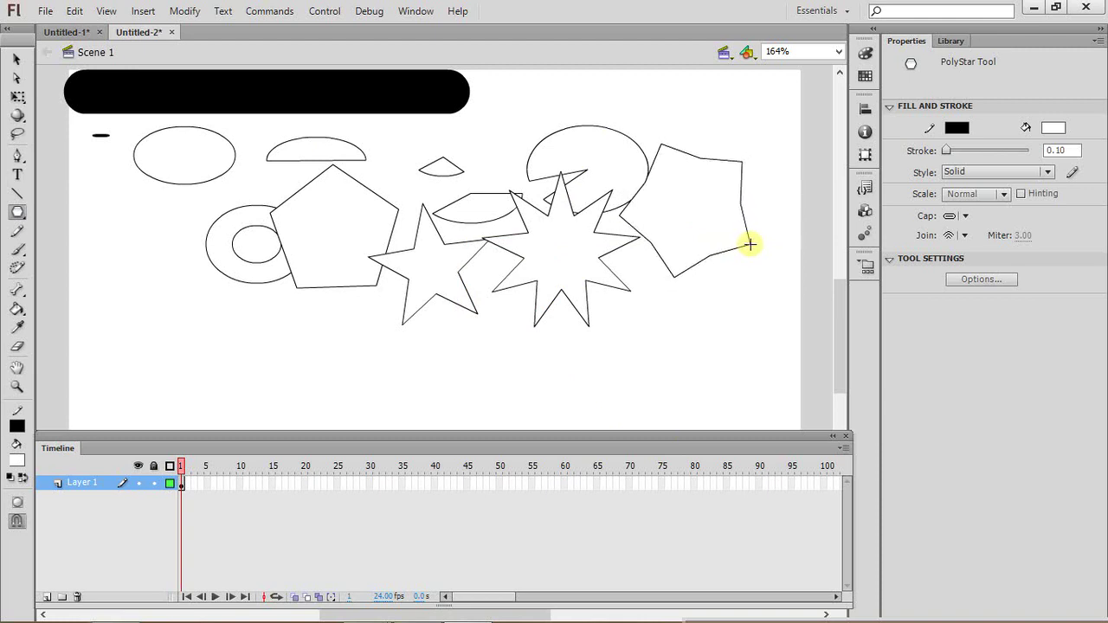
- Set the PolyStar star point size to 0.50
{"action": "left_click", "coordinate": [954, 279]}
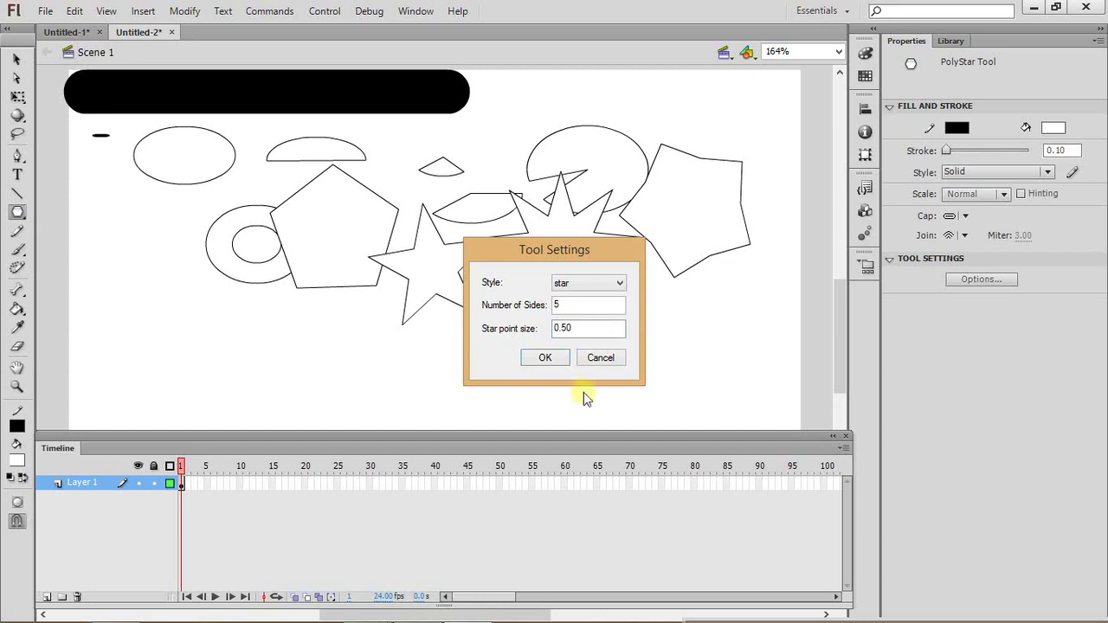
{"action": "left_click", "coordinate": [533, 358]}
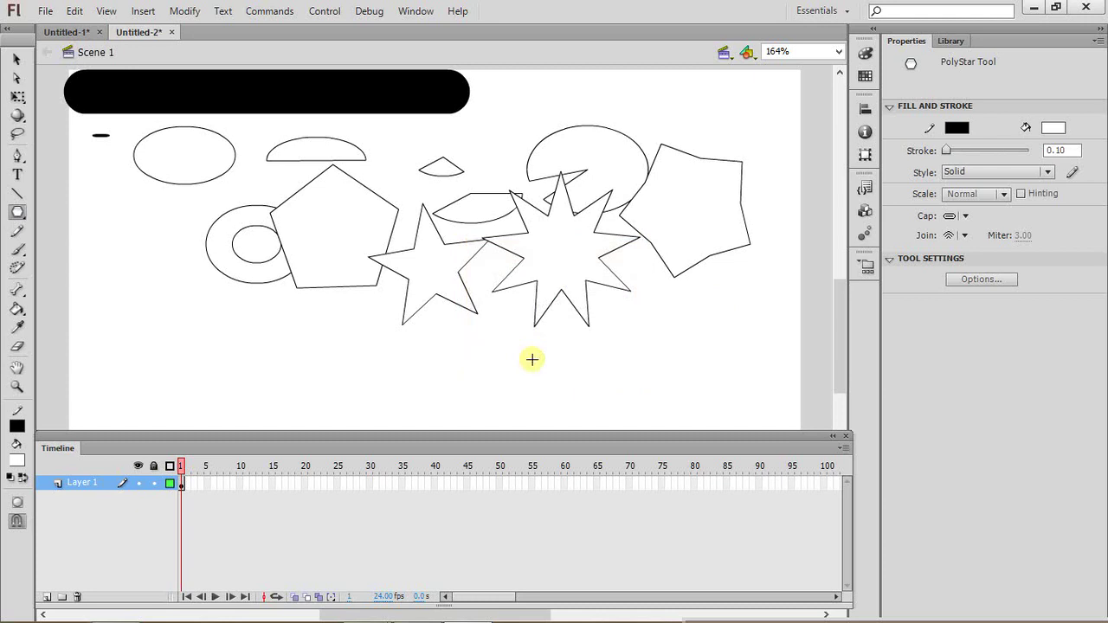
- Try to draw a curved path with the Pen Tool from the ring's lower edge to the blunt star's lower edge
{"action": "left_click", "coordinate": [17, 157]}
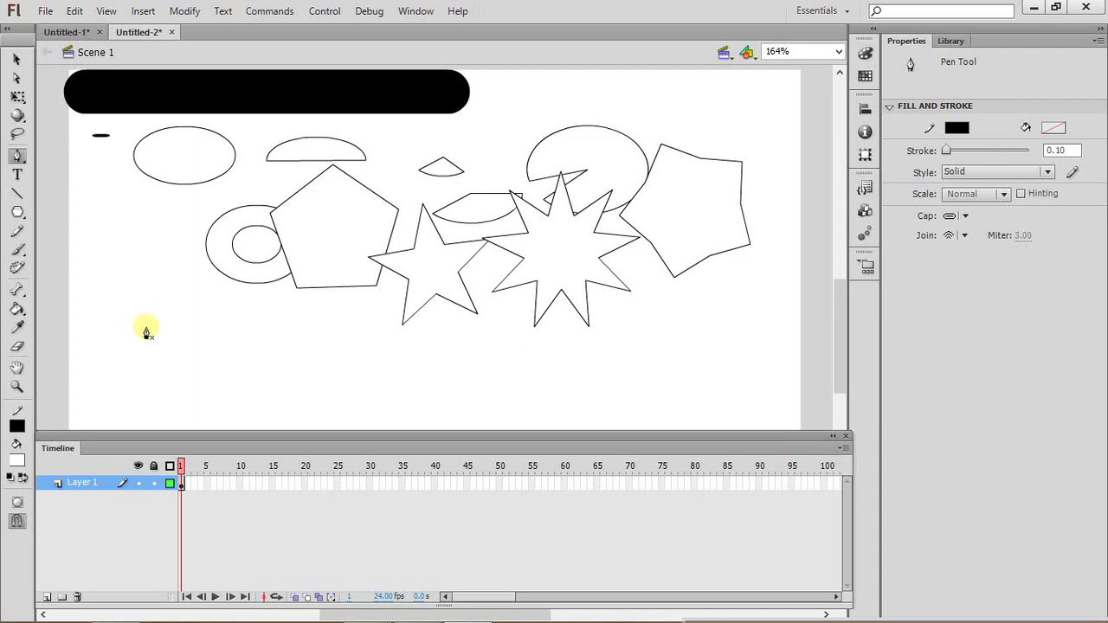
{"action": "left_click_drag", "start_coordinate": [132, 373], "coordinate": [253, 295]}
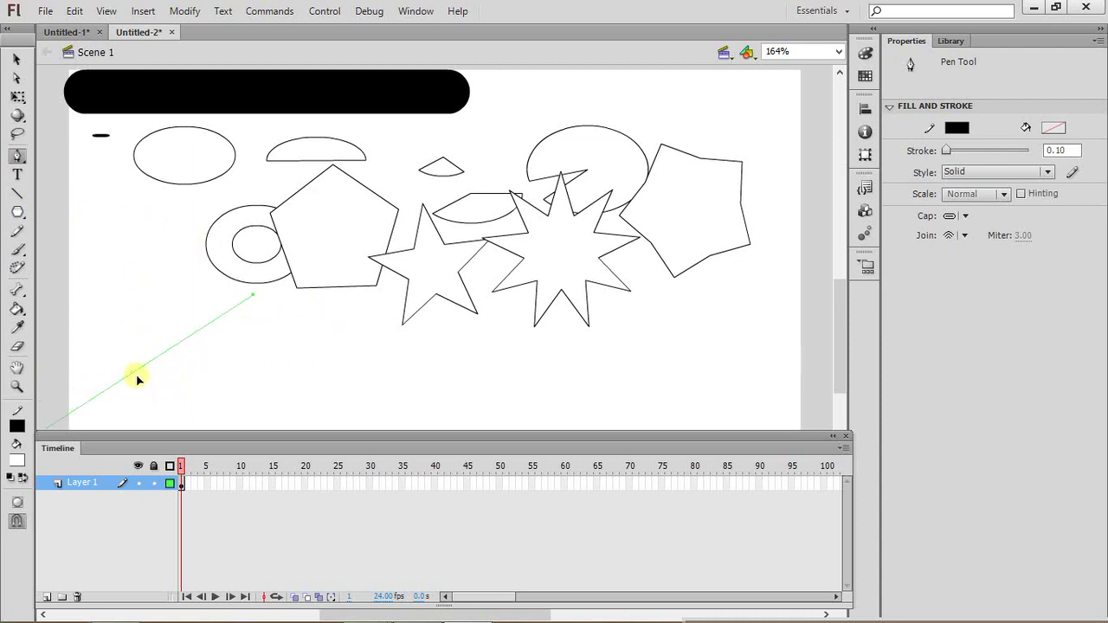
{"action": "mouse_move", "coordinate": [315, 355]}
{"action": "left_mouse_down"}
{"action": "mouse_move", "coordinate": [448, 355]}
{"action": "mouse_move", "coordinate": [338, 378]}
{"action": "mouse_move", "coordinate": [373, 384]}
{"action": "mouse_move", "coordinate": [498, 378]}
{"action": "mouse_move", "coordinate": [499, 355]}
{"action": "left_mouse_up"}
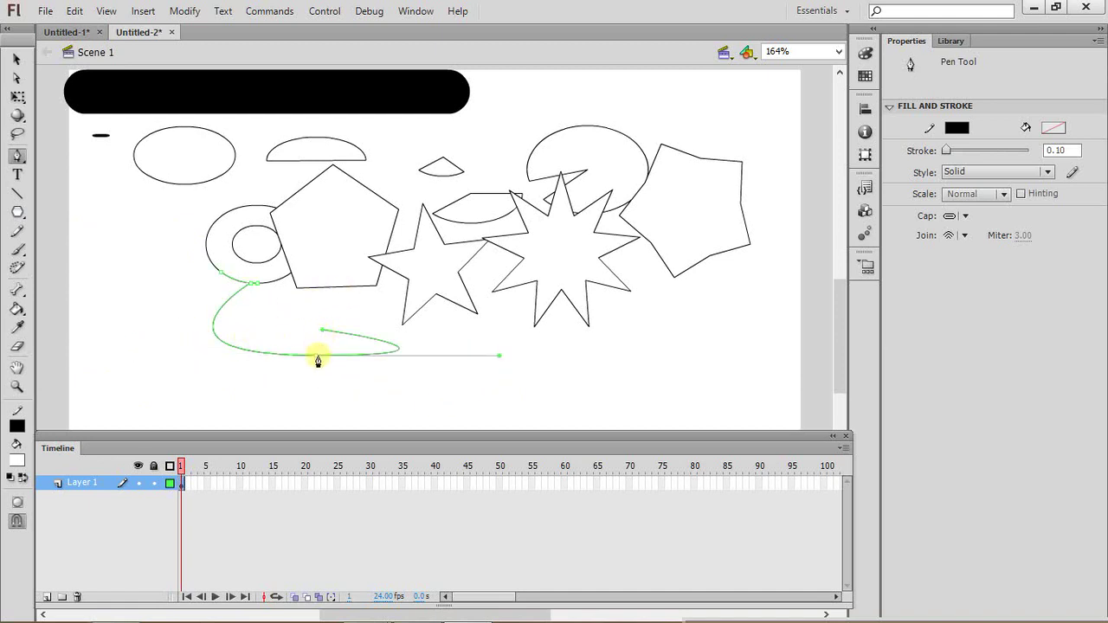
{"action": "double_click", "coordinate": [322, 360]}
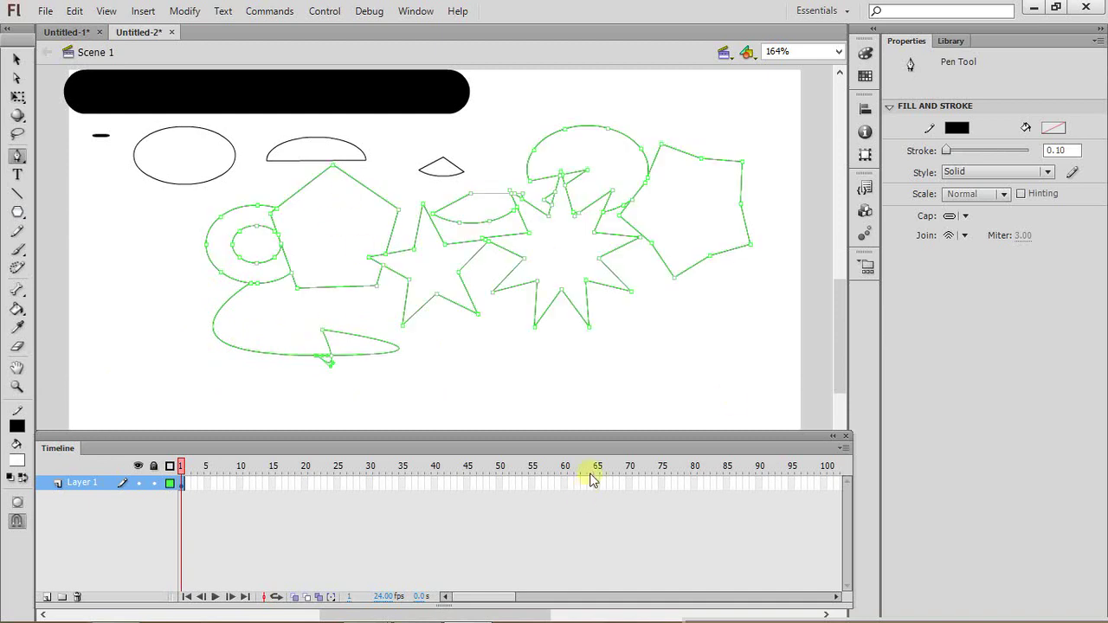
{"action": "left_click_drag", "start_coordinate": [709, 261], "coordinate": [683, 231]}
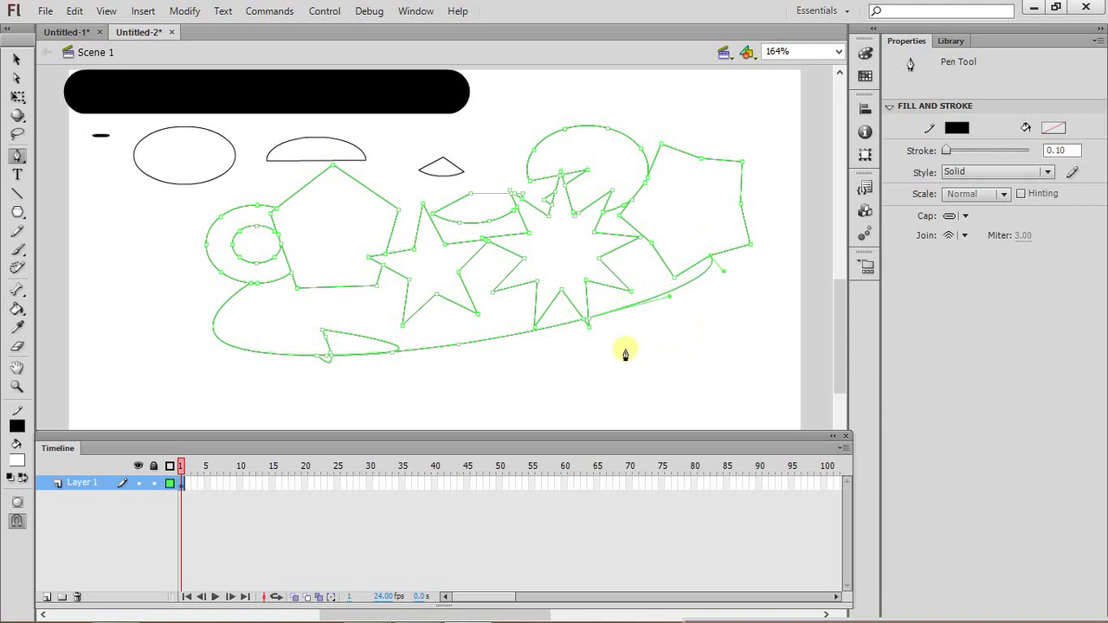
- Undo the curved path segments drawn with the Pen Tool
{"action": "key", "text": "ctrl+z"}
{"action": "key", "text": "ctrl+z"}
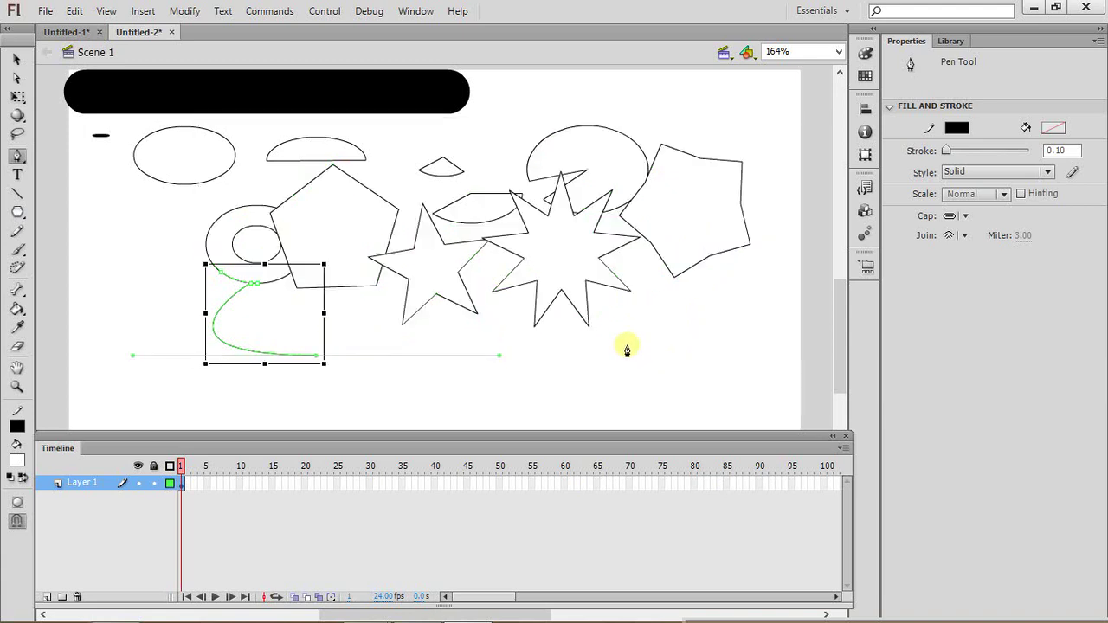
{"action": "key", "text": "ctrl+z"}
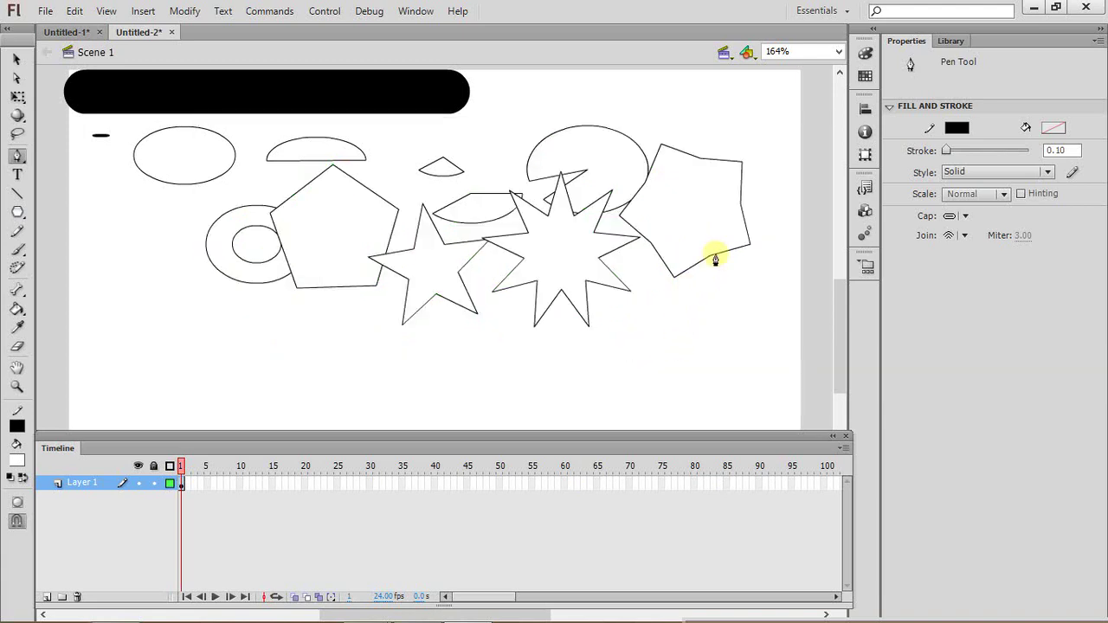
- Bend the lower edge of the blunt star into an S-shaped curve by pulling out its anchor point's handles with the Pen Tool
{"action": "left_click", "coordinate": [715, 259]}
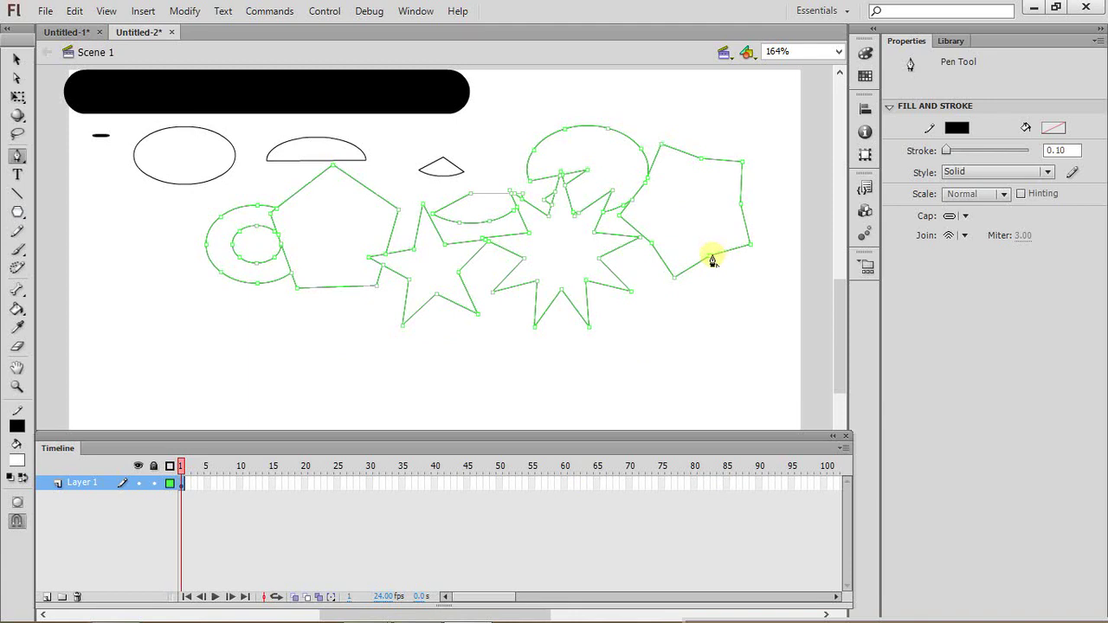
{"action": "left_click_drag", "start_coordinate": [712, 259], "coordinate": [732, 314]}
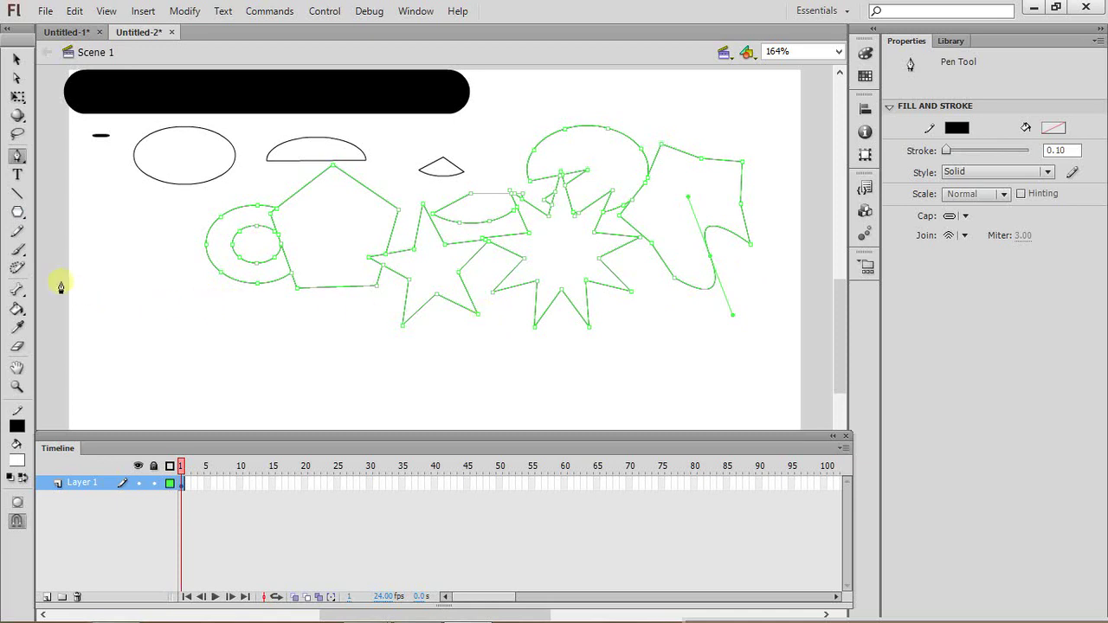
- Try the Deco Tool's Vine Fill on the empty stage area around the shapes and undo it
{"action": "left_click", "coordinate": [16, 268]}
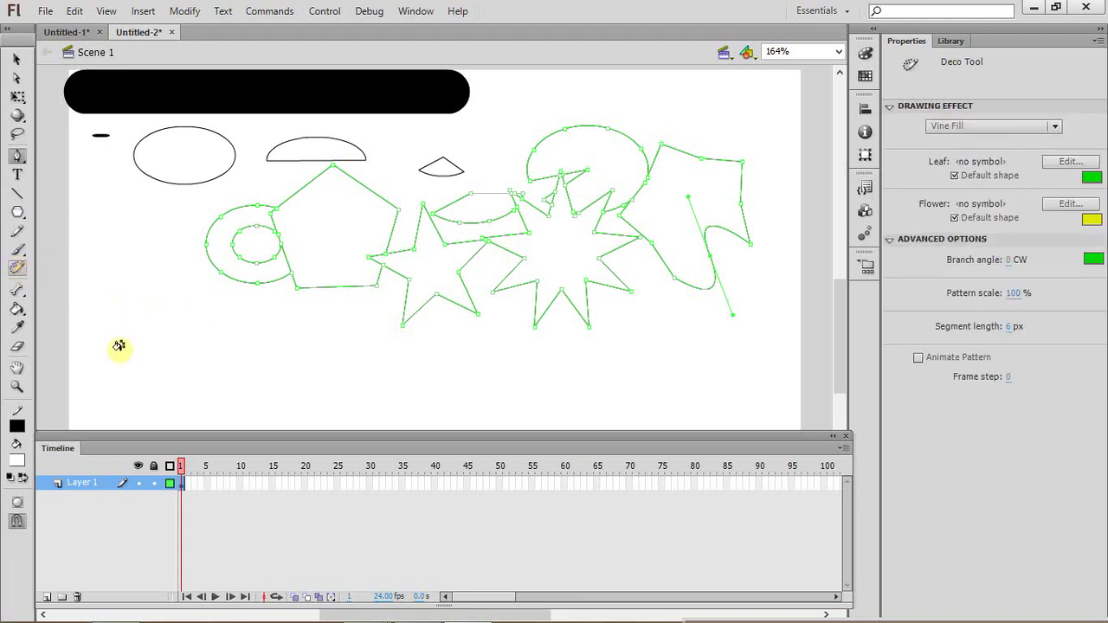
{"action": "left_click", "coordinate": [117, 260]}
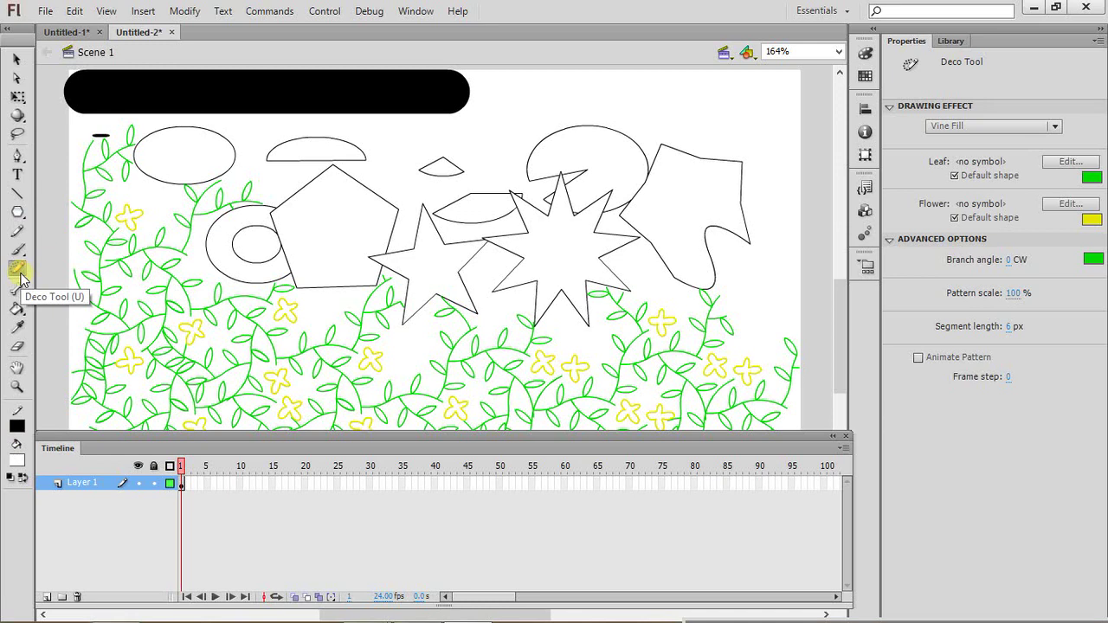
{"action": "key", "text": "ctrl+z"}
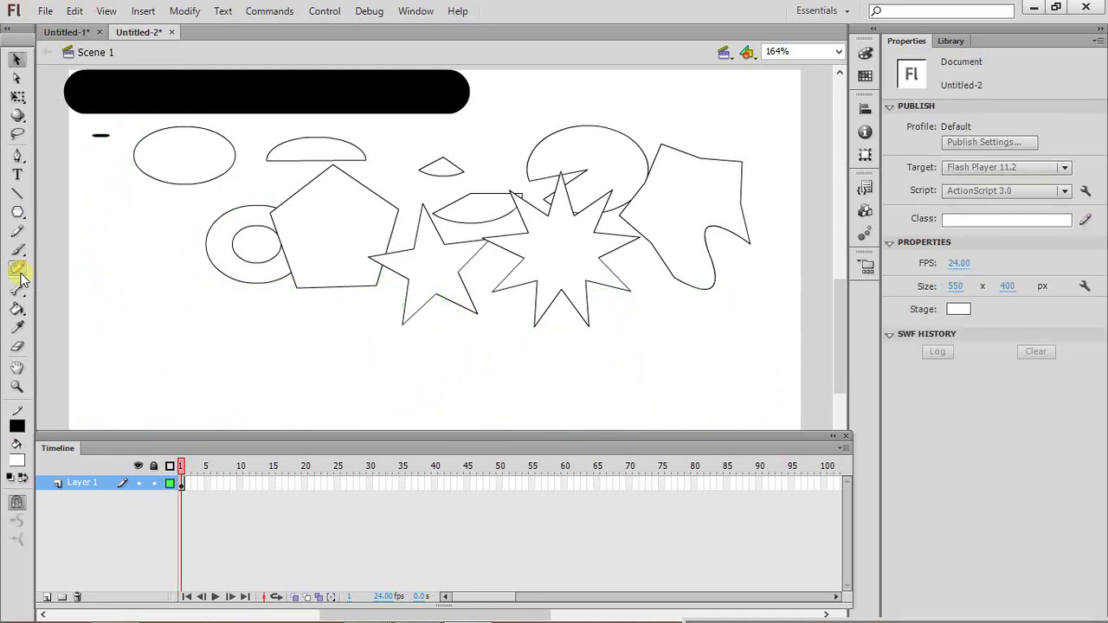
- Write a thin J and R freehand below the ring with the Pencil Tool in Straighten mode
{"action": "left_click", "coordinate": [18, 232]}
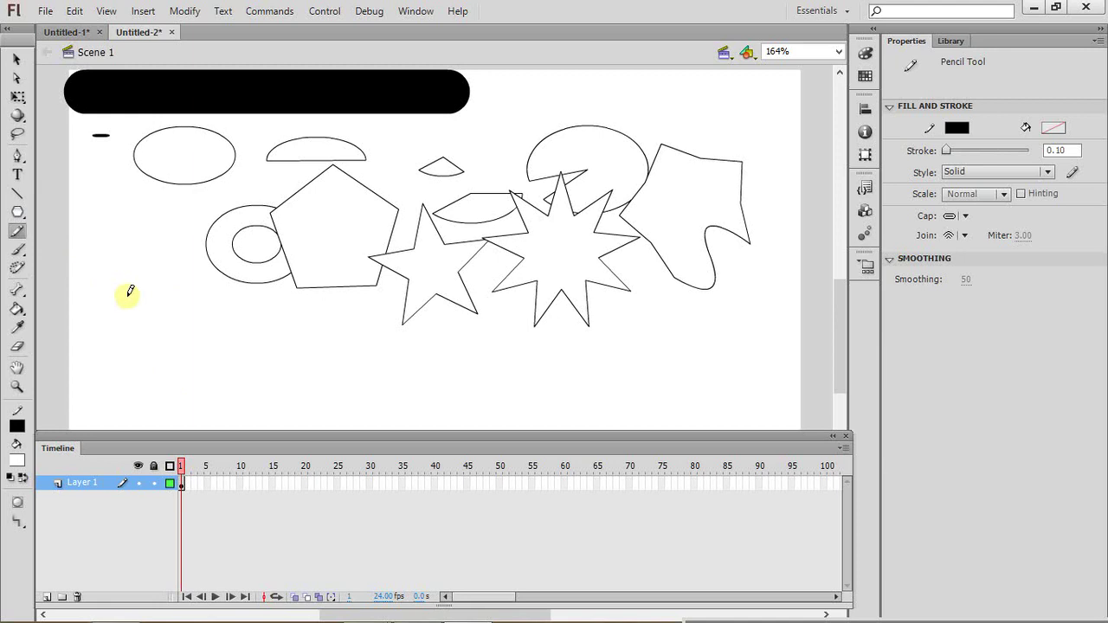
{"action": "mouse_move", "coordinate": [140, 301]}
{"action": "left_mouse_down"}
{"action": "mouse_move", "coordinate": [148, 281]}
{"action": "mouse_move", "coordinate": [108, 353]}
{"action": "mouse_move", "coordinate": [129, 336]}
{"action": "left_mouse_up"}
{"action": "mouse_move", "coordinate": [172, 289]}
{"action": "left_mouse_down"}
{"action": "mouse_move", "coordinate": [171, 345]}
{"action": "mouse_move", "coordinate": [222, 298]}
{"action": "mouse_move", "coordinate": [187, 318]}
{"action": "mouse_move", "coordinate": [247, 355]}
{"action": "left_mouse_up"}
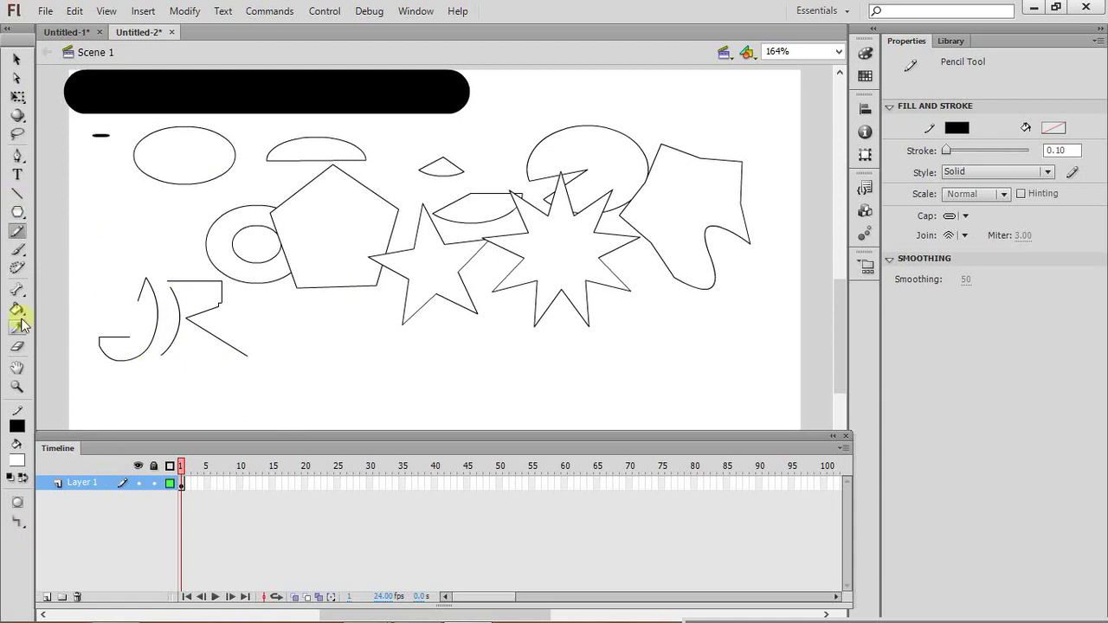
- Switch the Pencil Tool to Ink mode and write a second thin J and R below the pentagon
{"action": "left_click", "coordinate": [17, 523]}
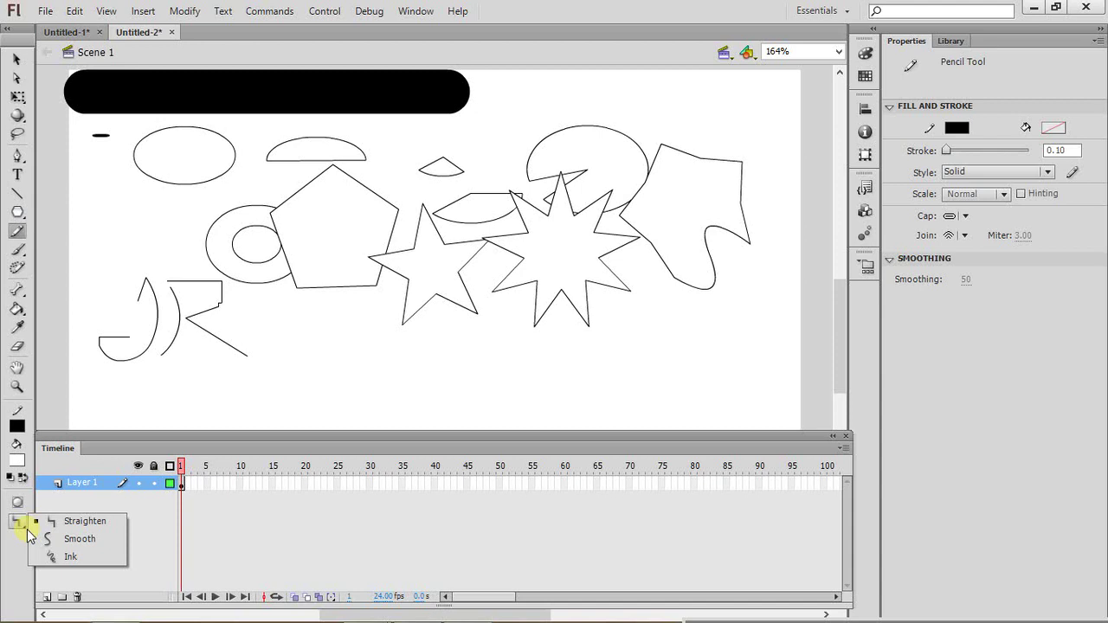
{"action": "left_click", "coordinate": [73, 554]}
{"action": "left_click_drag", "start_coordinate": [312, 327], "coordinate": [314, 379]}
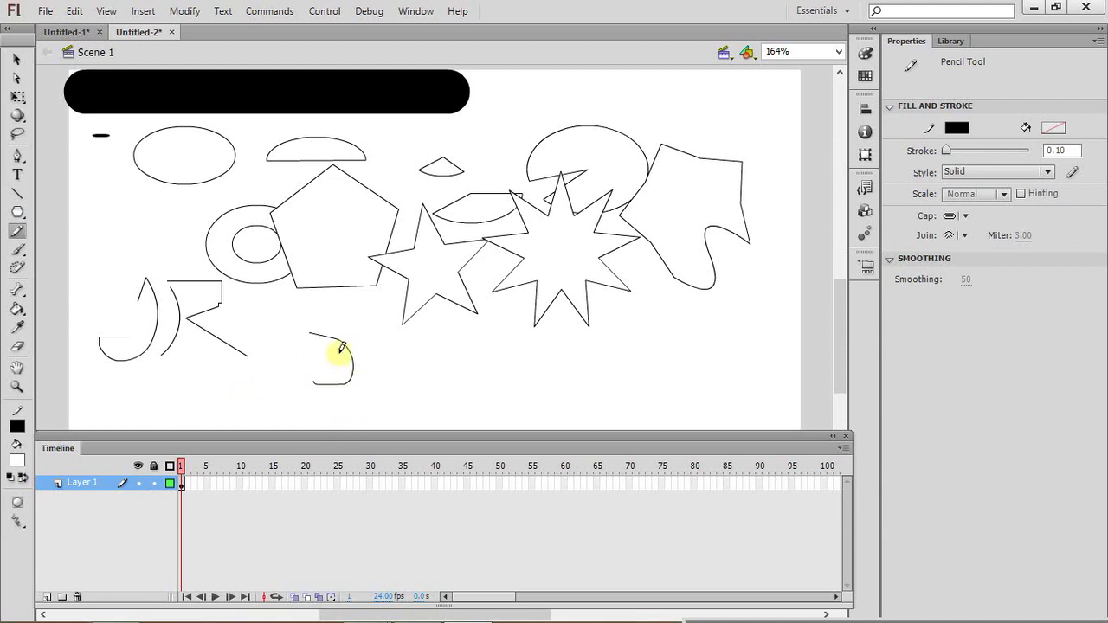
{"action": "mouse_move", "coordinate": [309, 331]}
{"action": "left_mouse_down"}
{"action": "mouse_move", "coordinate": [366, 363]}
{"action": "mouse_move", "coordinate": [439, 370]}
{"action": "left_mouse_up"}
{"action": "mouse_move", "coordinate": [265, 331]}
{"action": "left_mouse_down"}
{"action": "mouse_move", "coordinate": [301, 330]}
{"action": "mouse_move", "coordinate": [302, 388]}
{"action": "mouse_move", "coordinate": [269, 376]}
{"action": "left_mouse_up"}
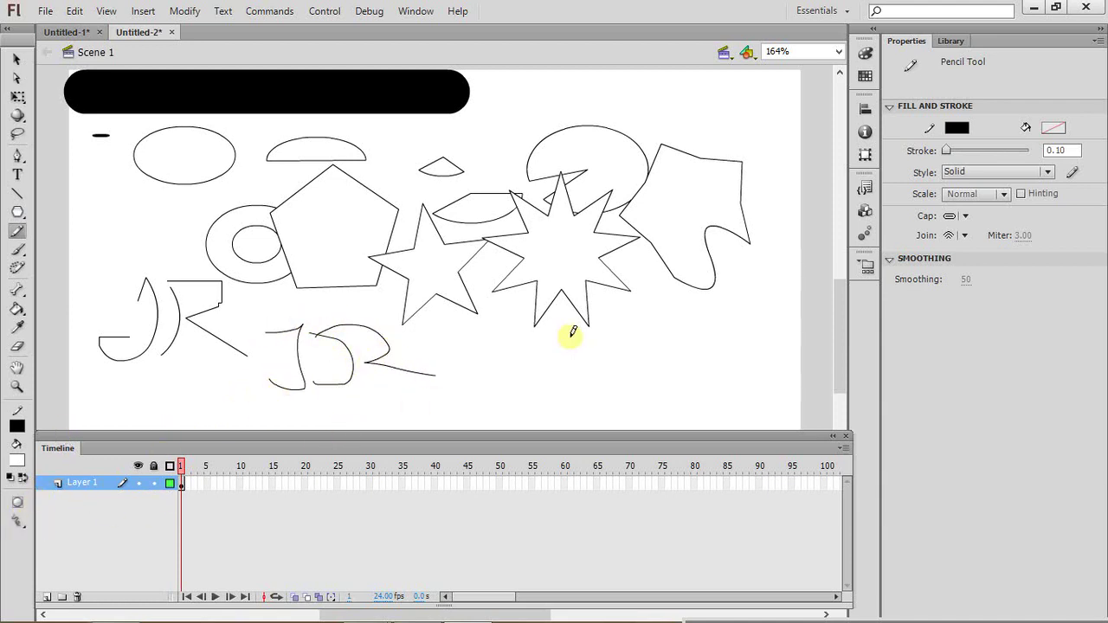
- Set the pencil stroke to 37.30 and draw a thick black blob below the nine-pointed star
{"action": "left_click_drag", "start_coordinate": [948, 153], "coordinate": [962, 151]}
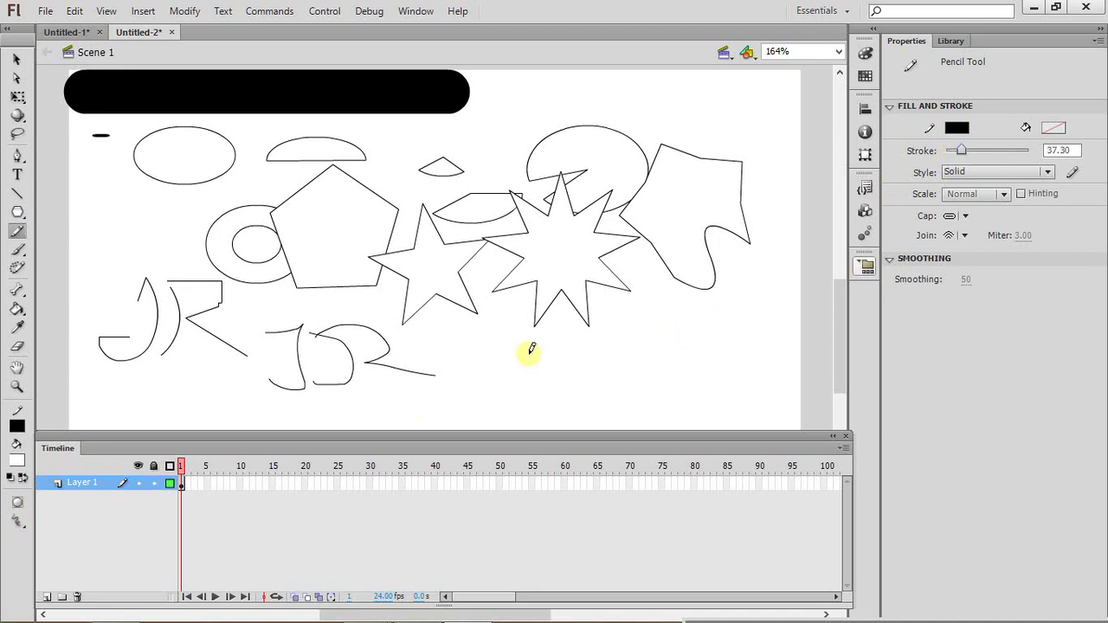
{"action": "mouse_move", "coordinate": [528, 350]}
{"action": "left_mouse_down"}
{"action": "mouse_move", "coordinate": [553, 377]}
{"action": "mouse_move", "coordinate": [508, 389]}
{"action": "mouse_move", "coordinate": [473, 345]}
{"action": "mouse_move", "coordinate": [527, 351]}
{"action": "mouse_move", "coordinate": [500, 376]}
{"action": "left_mouse_up"}
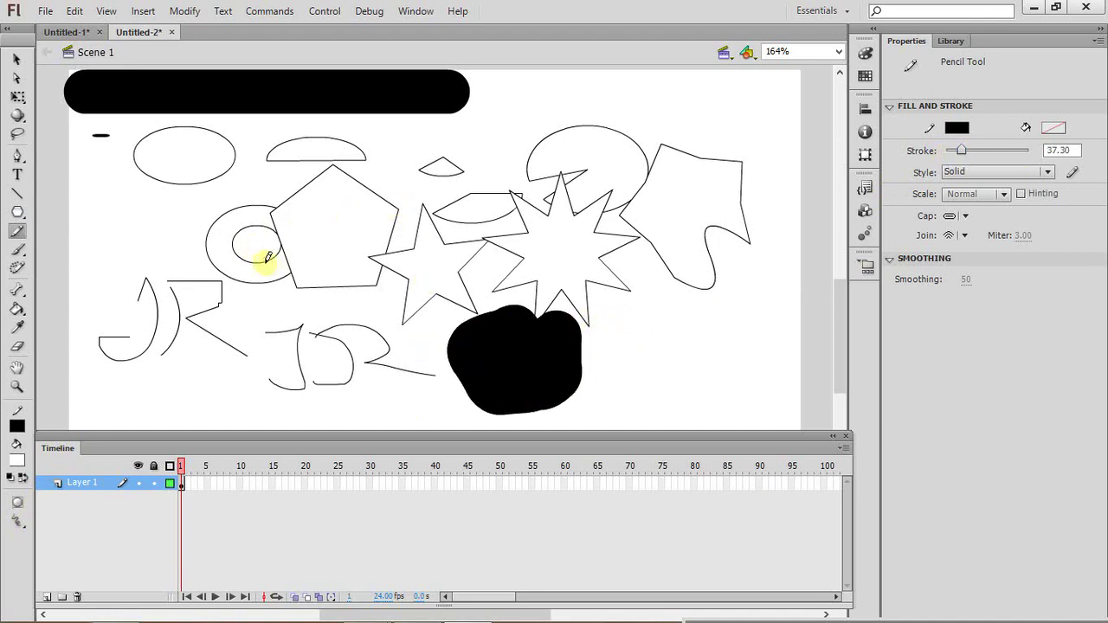
- Set the pencil stroke to 23.55 and draw a thick J and a short vertical stroke below the small dash and the oval
{"action": "left_click_drag", "start_coordinate": [964, 150], "coordinate": [956, 151]}
{"action": "mouse_move", "coordinate": [117, 186]}
{"action": "left_mouse_down"}
{"action": "mouse_move", "coordinate": [126, 266]}
{"action": "mouse_move", "coordinate": [102, 294]}
{"action": "mouse_move", "coordinate": [85, 208]}
{"action": "left_mouse_up"}
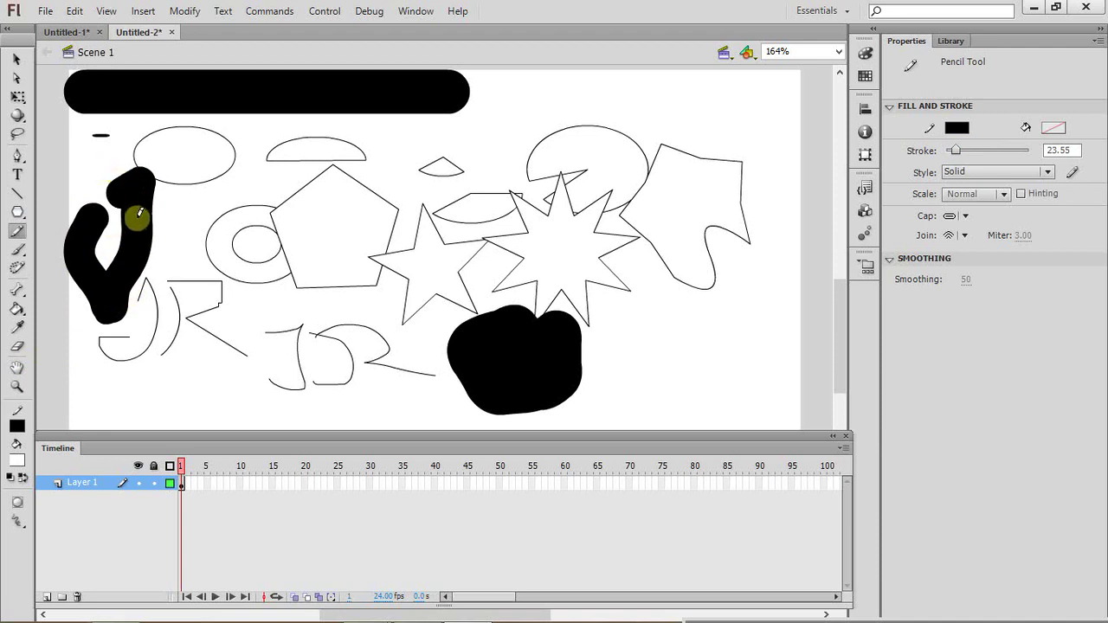
{"action": "left_click_drag", "start_coordinate": [197, 204], "coordinate": [202, 227]}
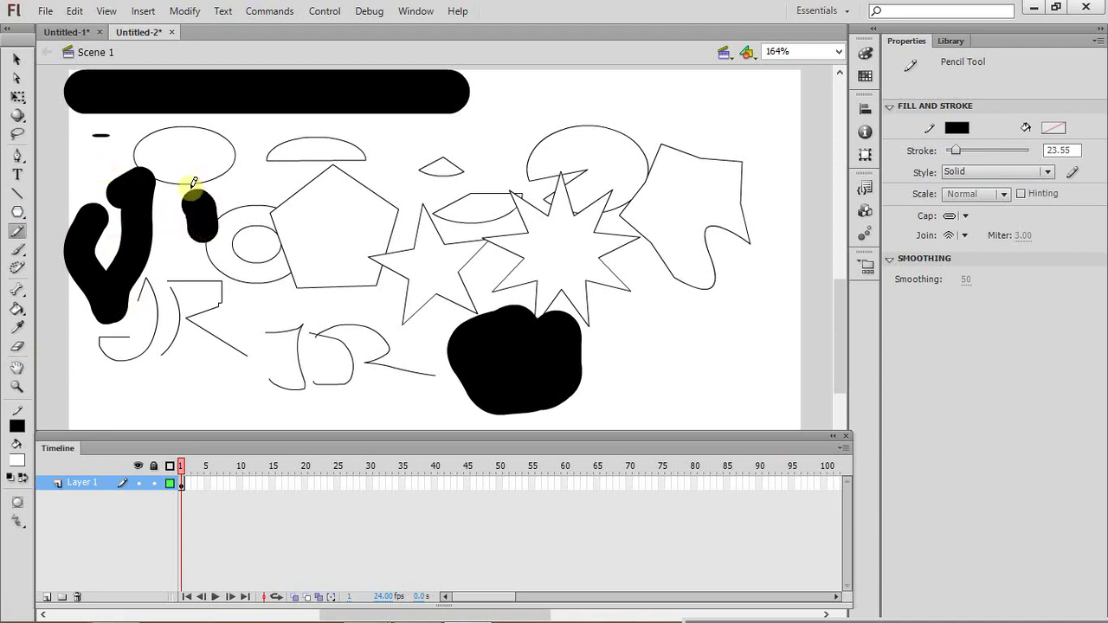
- Switch the Pencil Tool to Smooth mode and write a large thick J and R over the thin letters
{"action": "left_click", "coordinate": [23, 526]}
{"action": "left_click", "coordinate": [59, 538]}
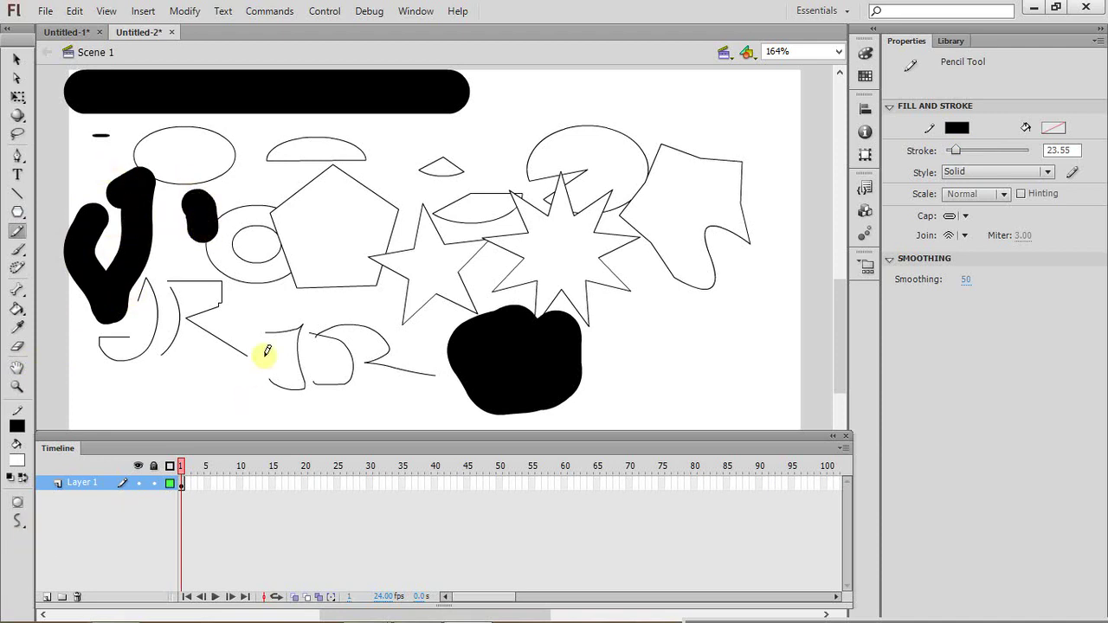
{"action": "mouse_move", "coordinate": [245, 296]}
{"action": "left_mouse_down"}
{"action": "mouse_move", "coordinate": [267, 279]}
{"action": "mouse_move", "coordinate": [206, 413]}
{"action": "mouse_move", "coordinate": [217, 348]}
{"action": "left_mouse_up"}
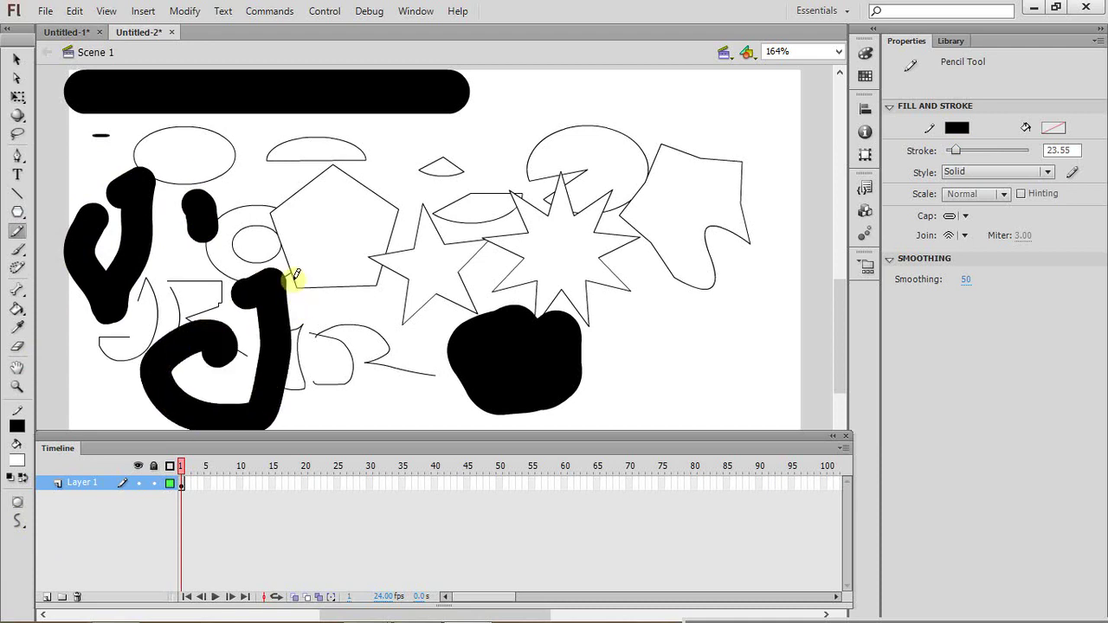
{"action": "left_click_drag", "start_coordinate": [292, 277], "coordinate": [308, 424]}
{"action": "mouse_move", "coordinate": [305, 266]}
{"action": "left_mouse_down"}
{"action": "mouse_move", "coordinate": [376, 277]}
{"action": "mouse_move", "coordinate": [330, 367]}
{"action": "mouse_move", "coordinate": [404, 417]}
{"action": "left_mouse_up"}
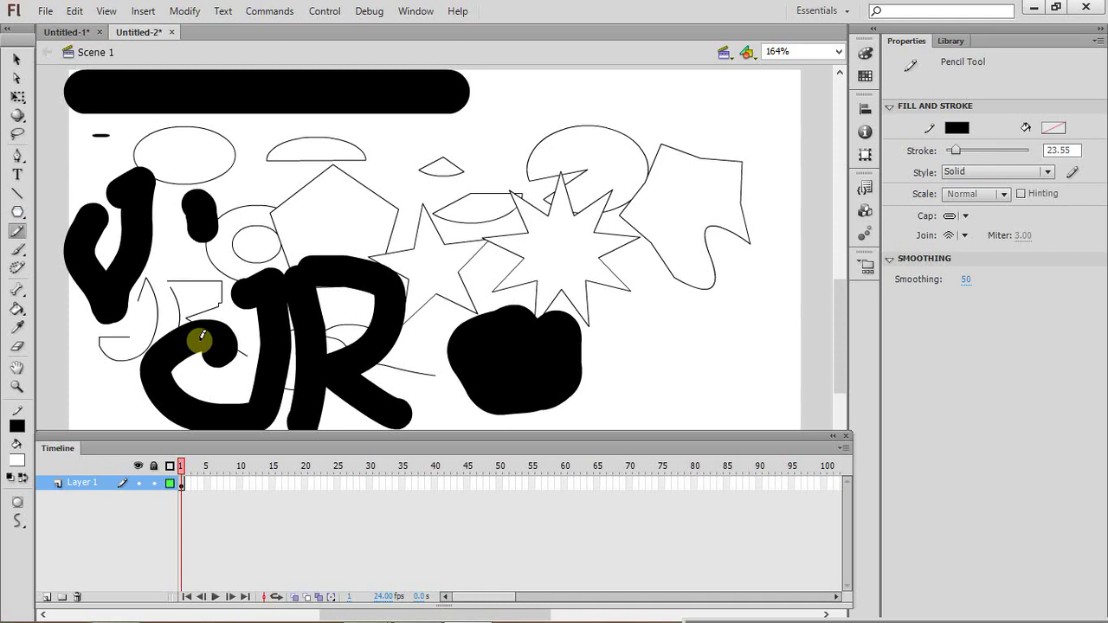
- Set the Brush Tool's fill colour to bright green and paint a horizontal stroke along the middle of the thick black bar
{"action": "left_click", "coordinate": [25, 255]}
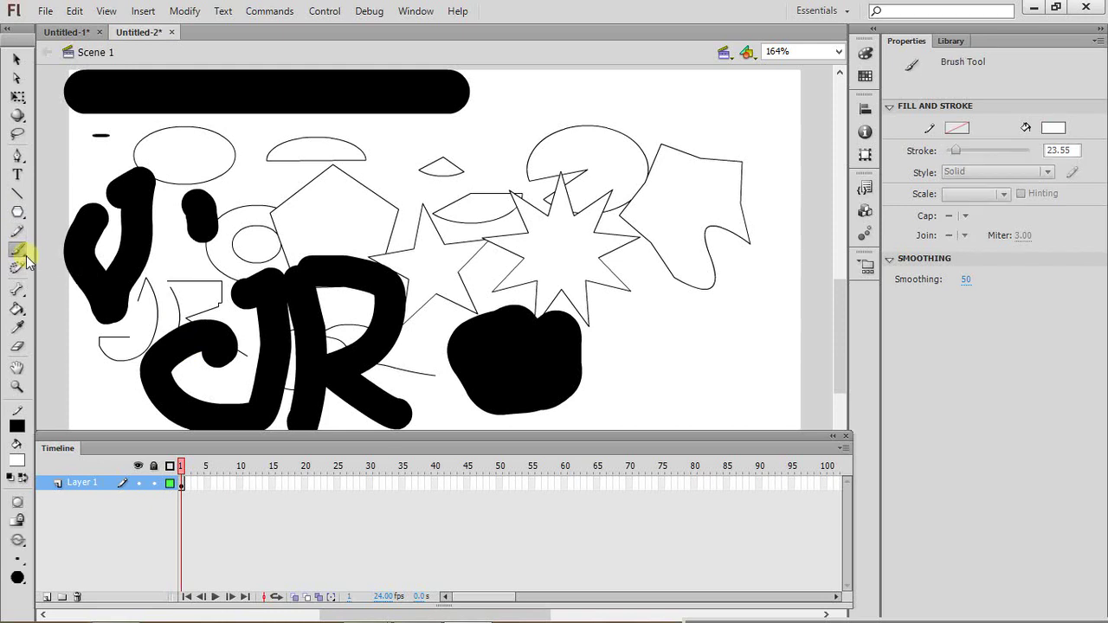
{"action": "left_click", "coordinate": [27, 259]}
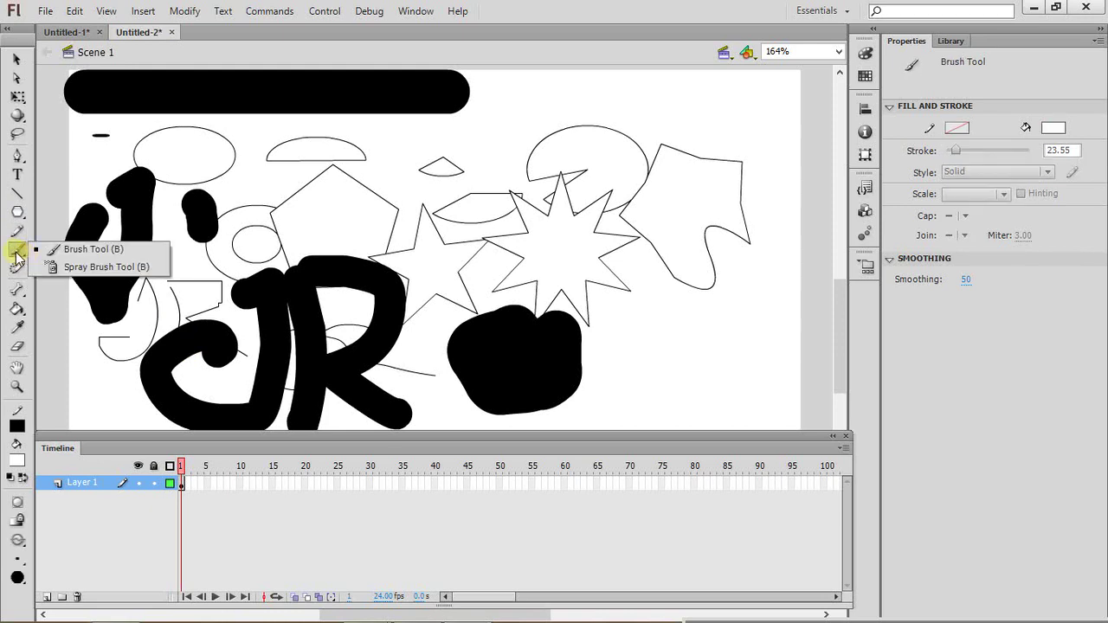
{"action": "left_click", "coordinate": [86, 250]}
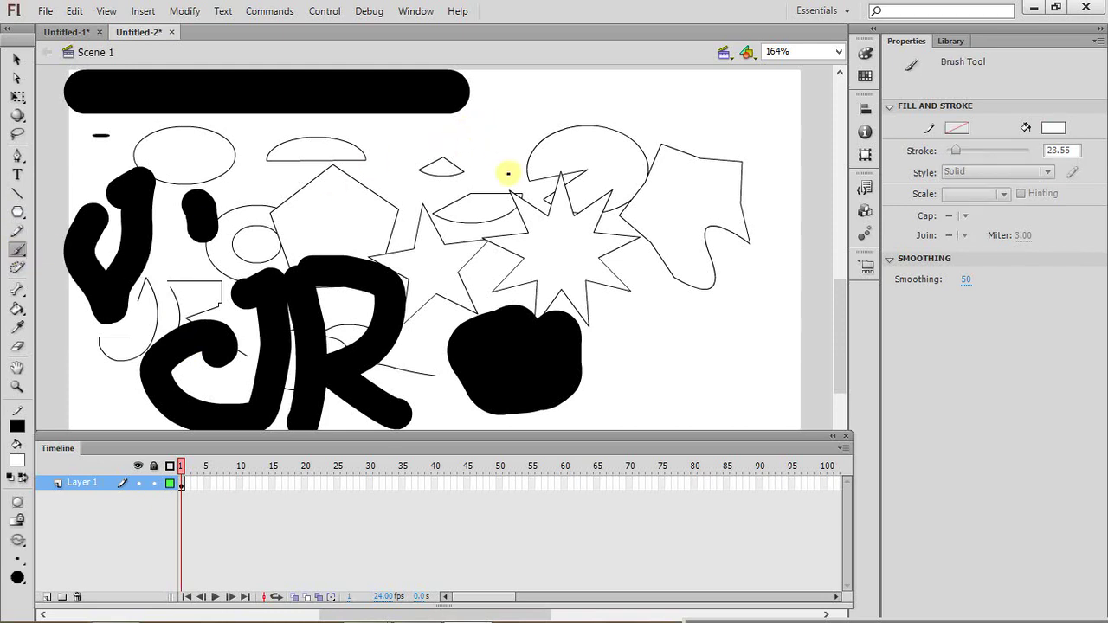
{"action": "left_click", "coordinate": [1053, 127]}
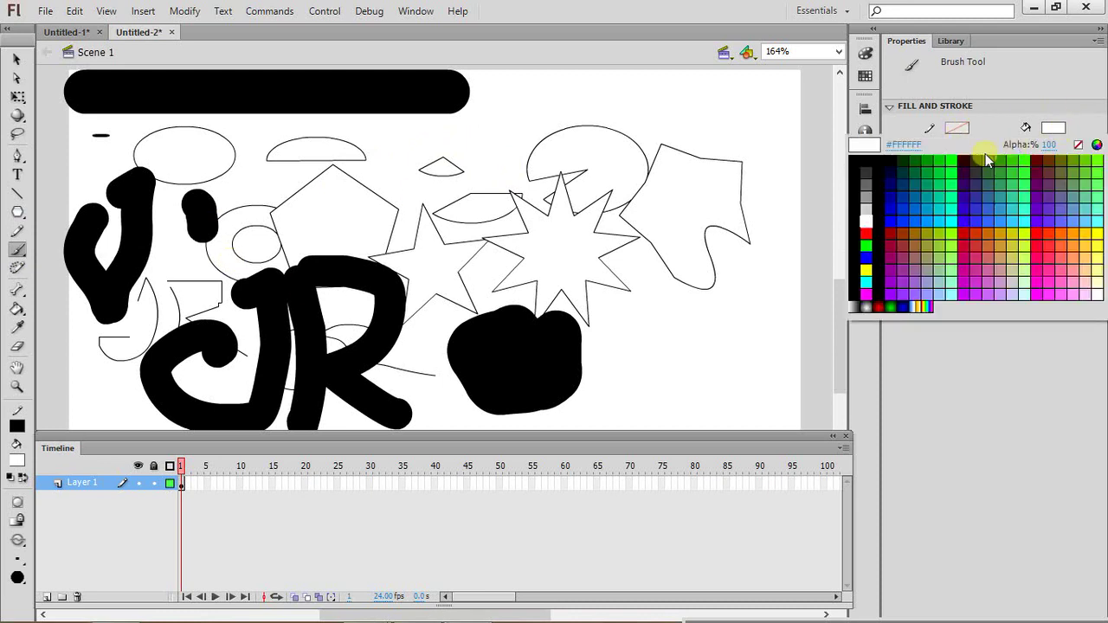
{"action": "left_click", "coordinate": [957, 157]}
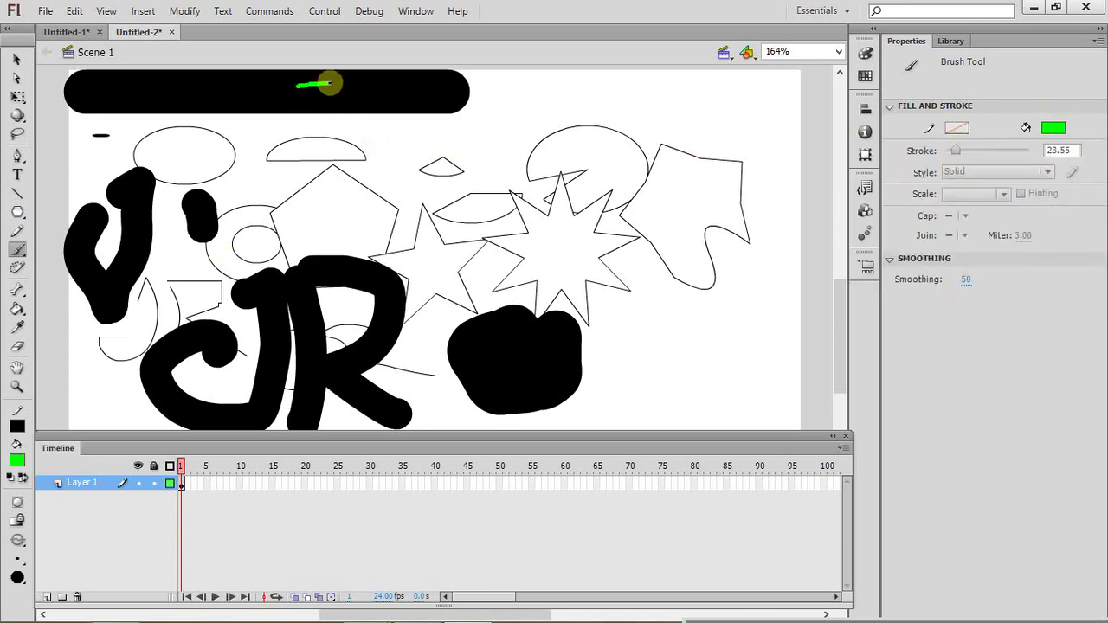
{"action": "mouse_move", "coordinate": [349, 83]}
{"action": "left_mouse_down"}
{"action": "mouse_move", "coordinate": [228, 92]}
{"action": "mouse_move", "coordinate": [254, 90]}
{"action": "left_mouse_up"}
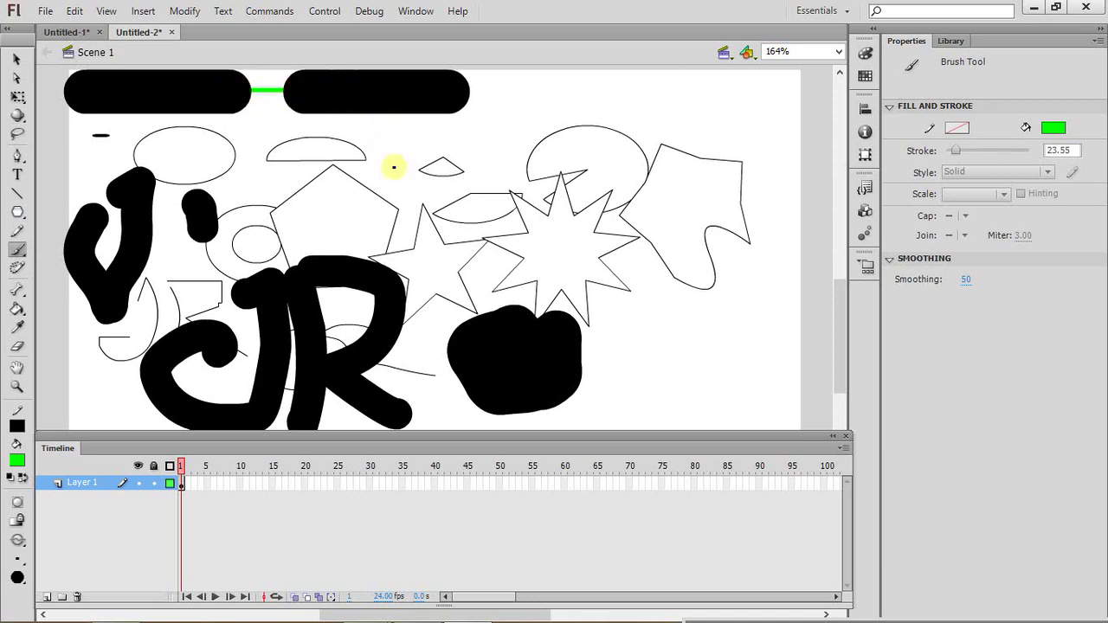
- Paint a green spiral over the cut-out oval above the nine-pointed star and another beside the black blob
{"action": "mouse_move", "coordinate": [586, 145]}
{"action": "left_mouse_down"}
{"action": "mouse_move", "coordinate": [606, 165]}
{"action": "mouse_move", "coordinate": [603, 184]}
{"action": "left_mouse_up"}
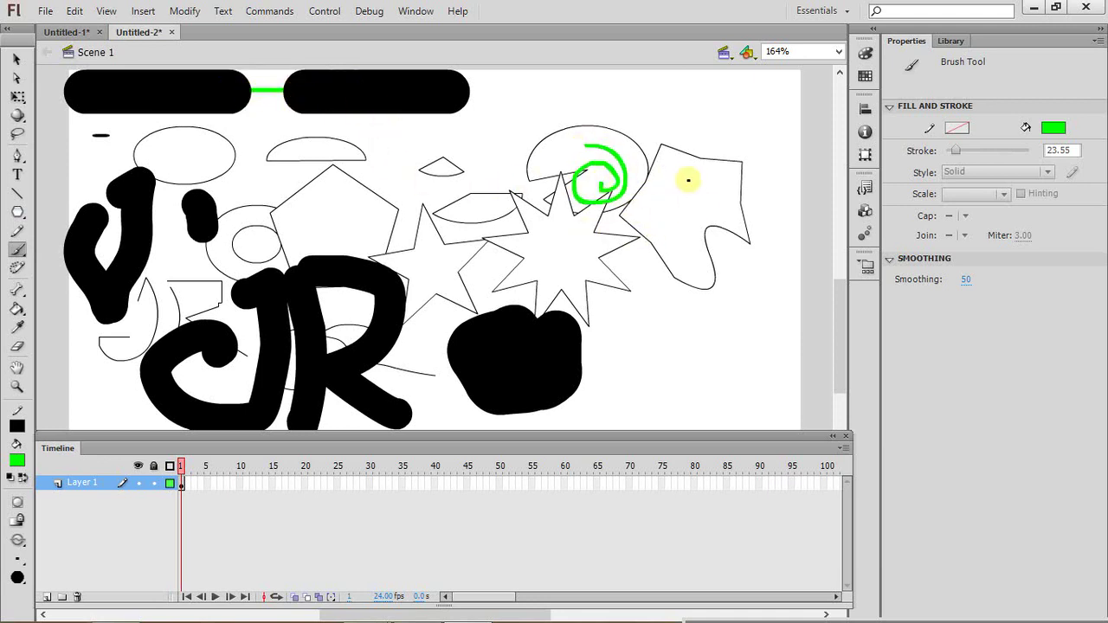
{"action": "mouse_move", "coordinate": [623, 348]}
{"action": "left_mouse_down"}
{"action": "mouse_move", "coordinate": [679, 351]}
{"action": "mouse_move", "coordinate": [623, 389]}
{"action": "mouse_move", "coordinate": [657, 409]}
{"action": "left_mouse_up"}
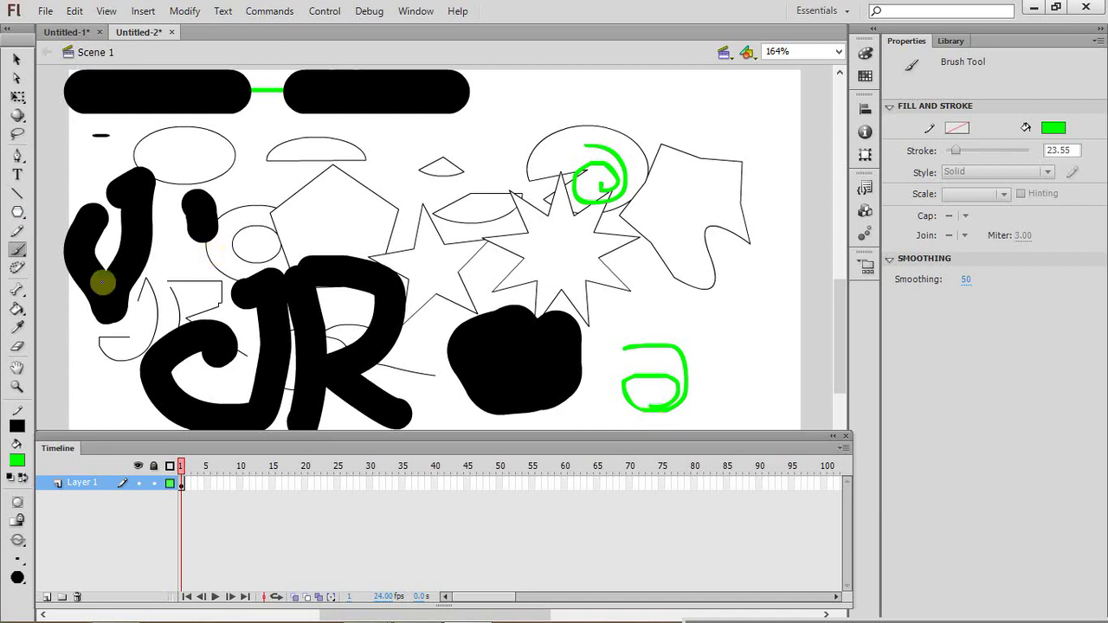
{"action": "left_click", "coordinate": [21, 581]}
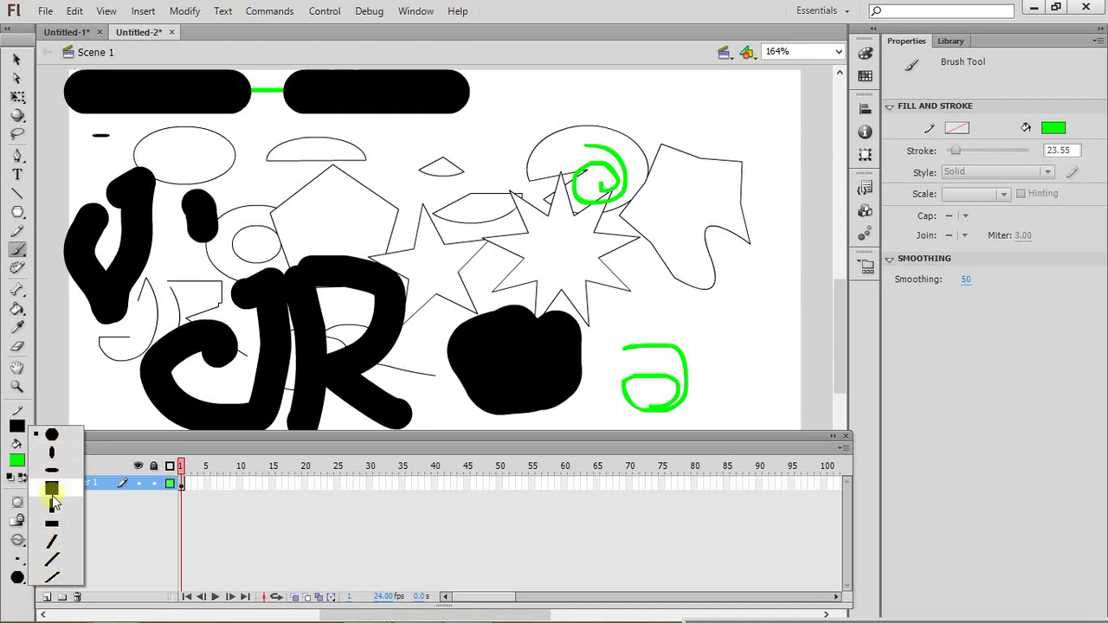
{"action": "left_click", "coordinate": [17, 578]}
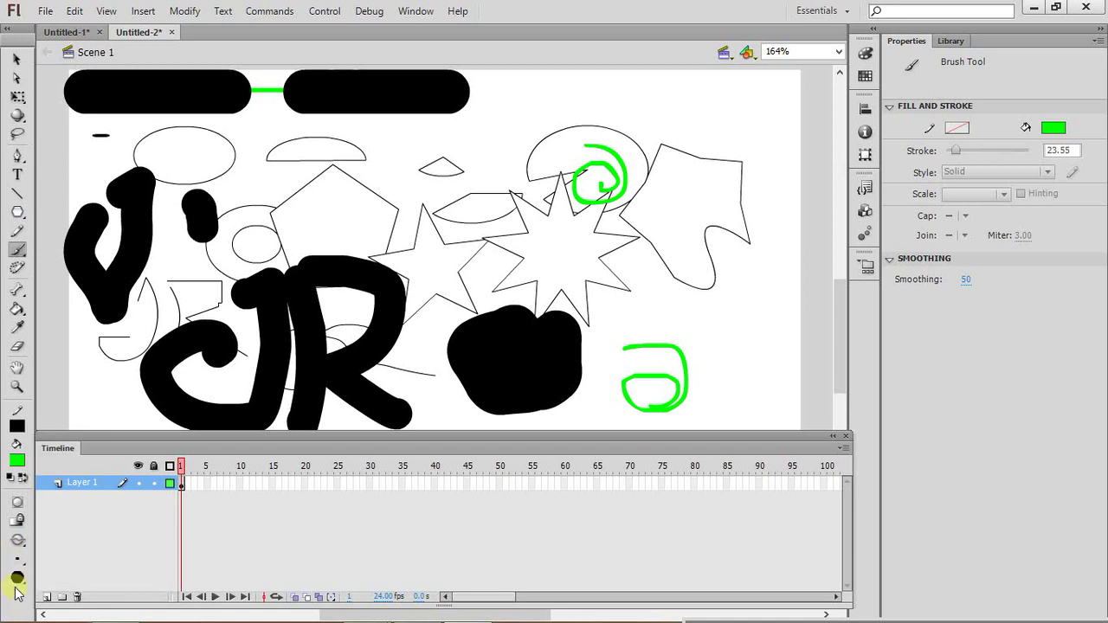
- Set the brush mode to Paint Behind and paint green letter strokes across the pentagon, five-pointed star and nearby oval segments
{"action": "left_click", "coordinate": [17, 540]}
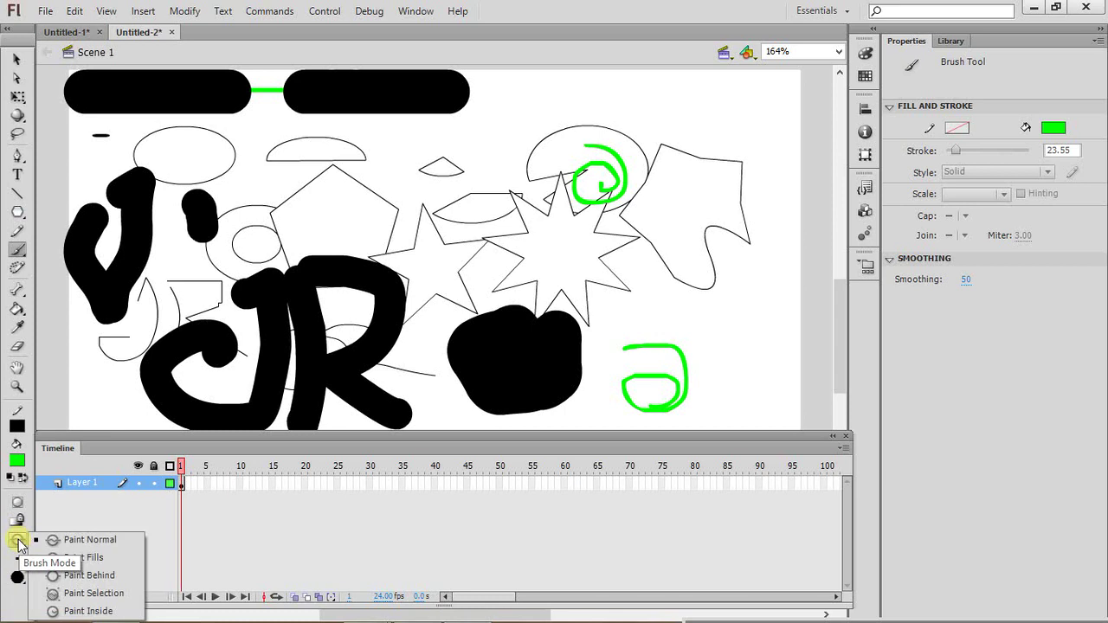
{"action": "left_click", "coordinate": [91, 574]}
{"action": "mouse_move", "coordinate": [404, 179]}
{"action": "left_mouse_down"}
{"action": "mouse_move", "coordinate": [435, 183]}
{"action": "mouse_move", "coordinate": [371, 217]}
{"action": "mouse_move", "coordinate": [358, 173]}
{"action": "left_mouse_up"}
{"action": "mouse_move", "coordinate": [446, 183]}
{"action": "left_mouse_down"}
{"action": "mouse_move", "coordinate": [451, 226]}
{"action": "mouse_move", "coordinate": [461, 185]}
{"action": "mouse_move", "coordinate": [512, 224]}
{"action": "mouse_move", "coordinate": [486, 231]}
{"action": "left_mouse_up"}
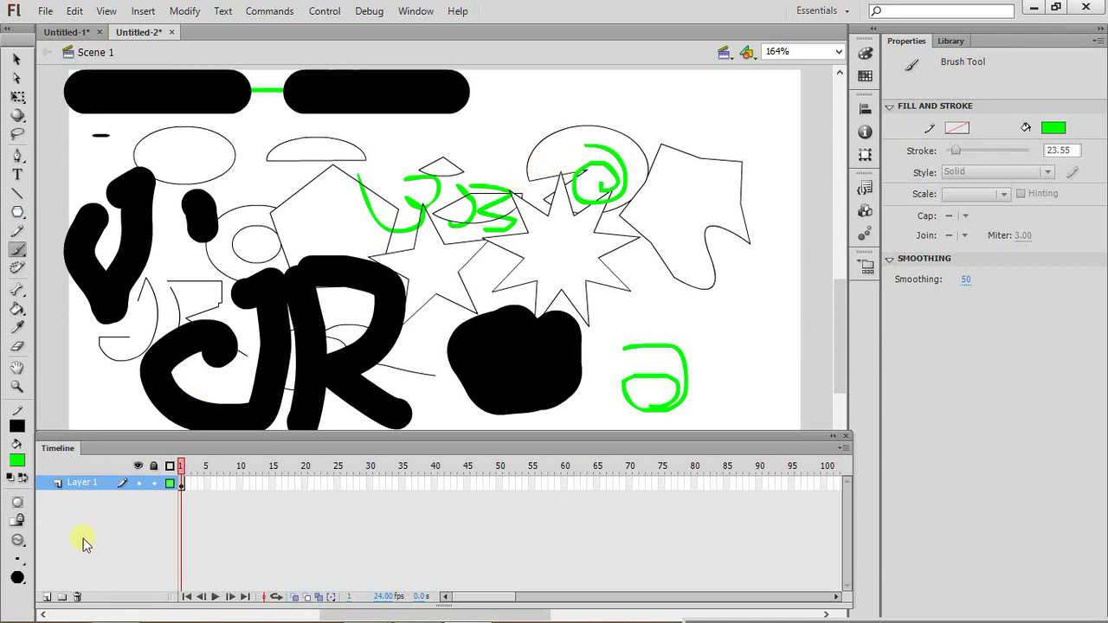
{"action": "left_click", "coordinate": [26, 562]}
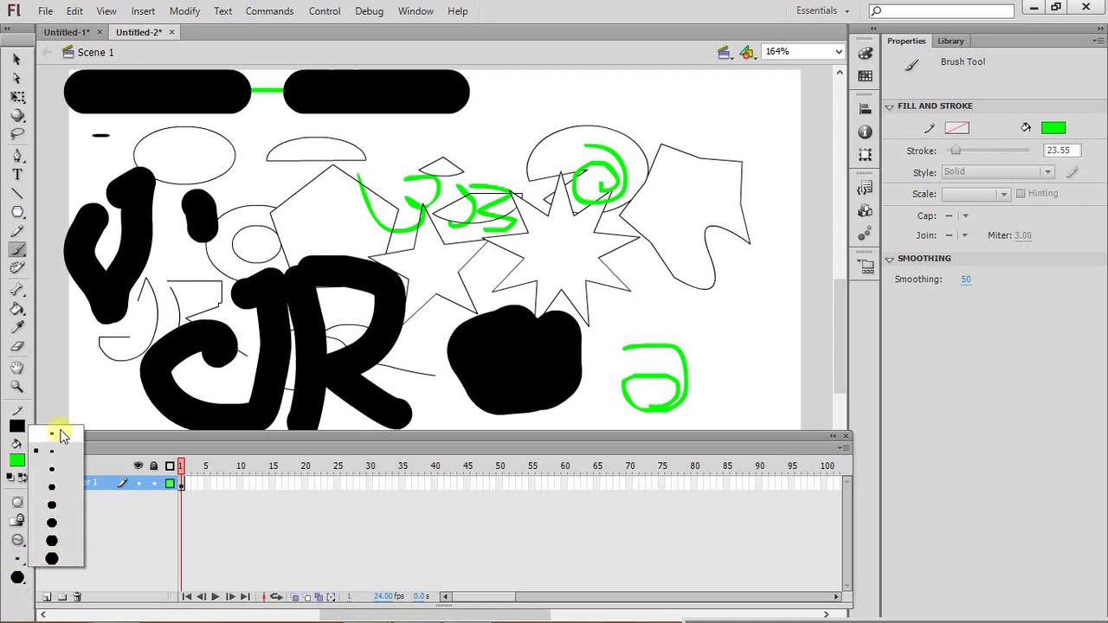
{"action": "left_click", "coordinate": [51, 505]}
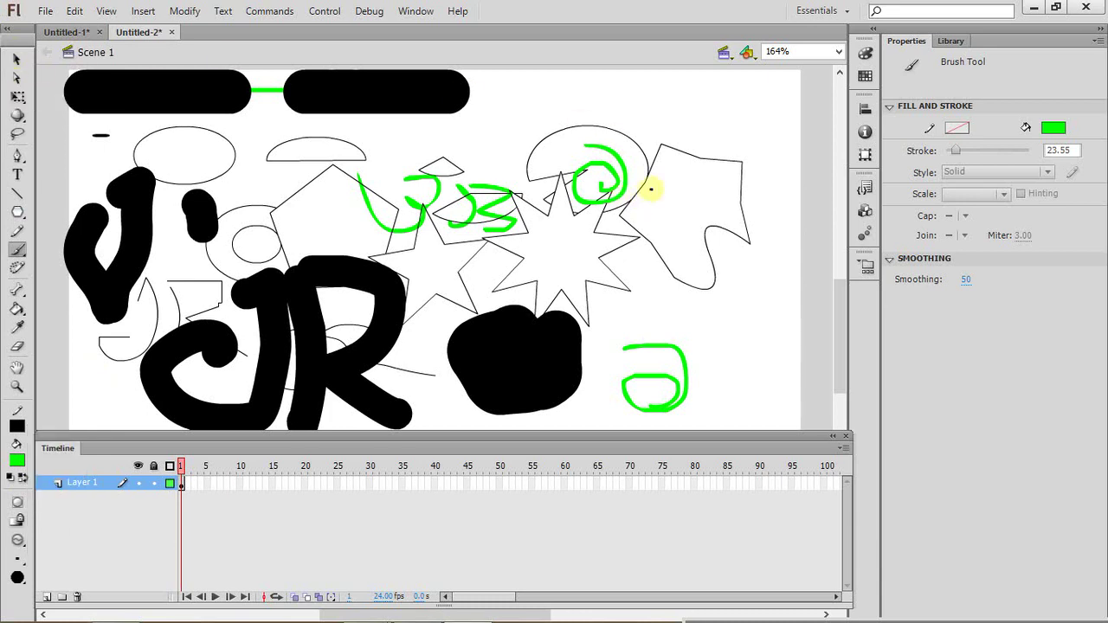
- Move the middle anchor point of the blunt star's upper edge down to form a notch, using the Subselection Tool
{"action": "left_click", "coordinate": [17, 77]}
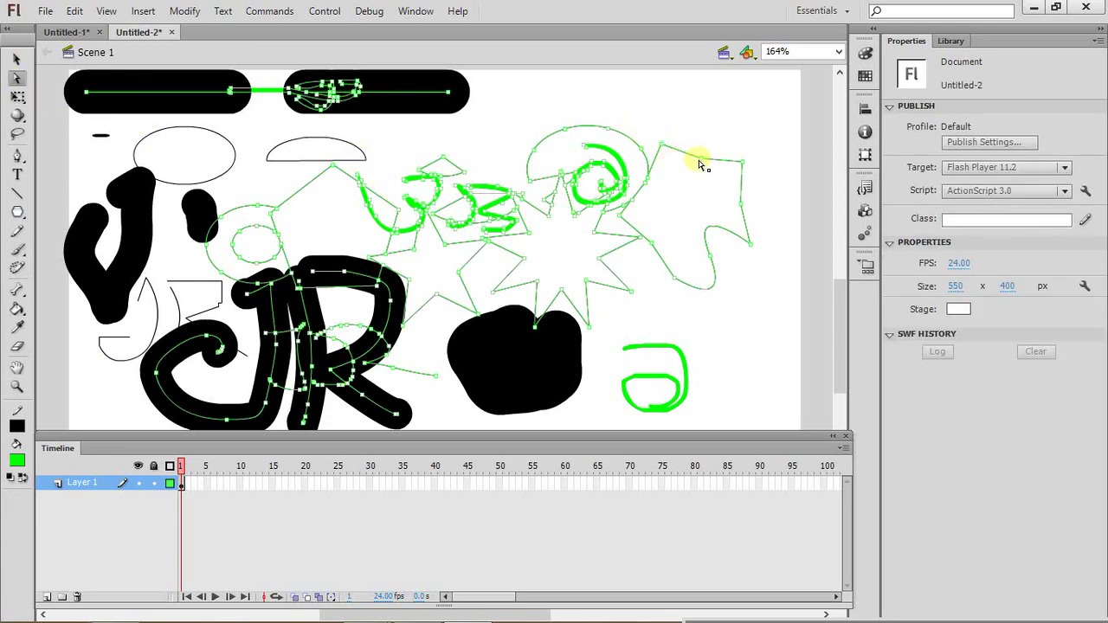
{"action": "left_click_drag", "start_coordinate": [703, 157], "coordinate": [705, 190]}
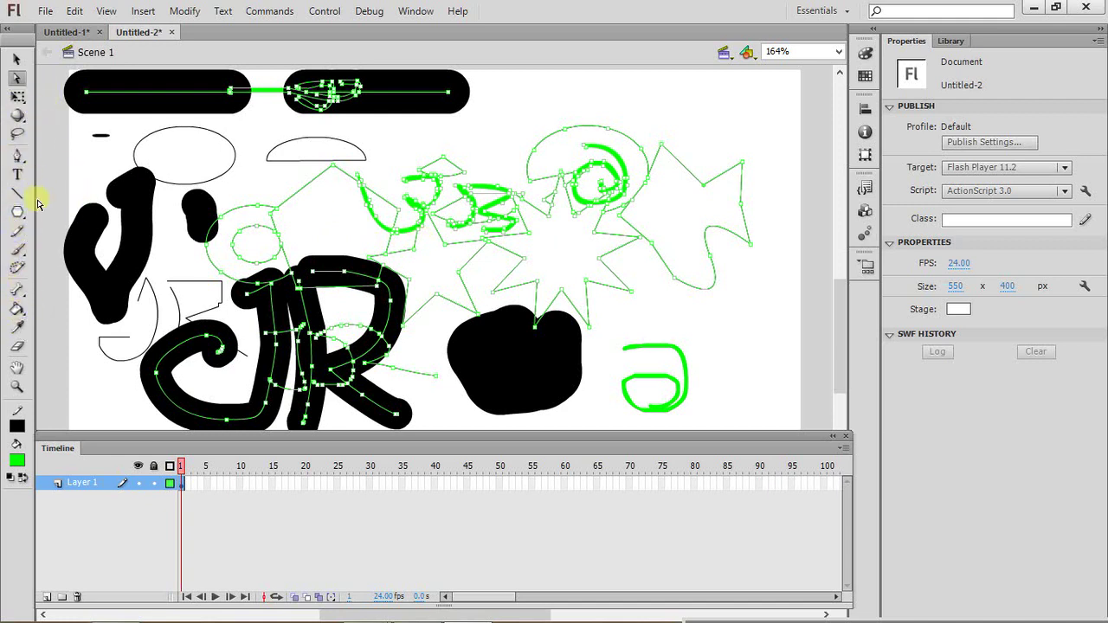
- Spray the default black dots above the nine-pointed star, inside the pentagon and across the rest of the drawing with the Spray Brush Tool
{"action": "left_click", "coordinate": [25, 252]}
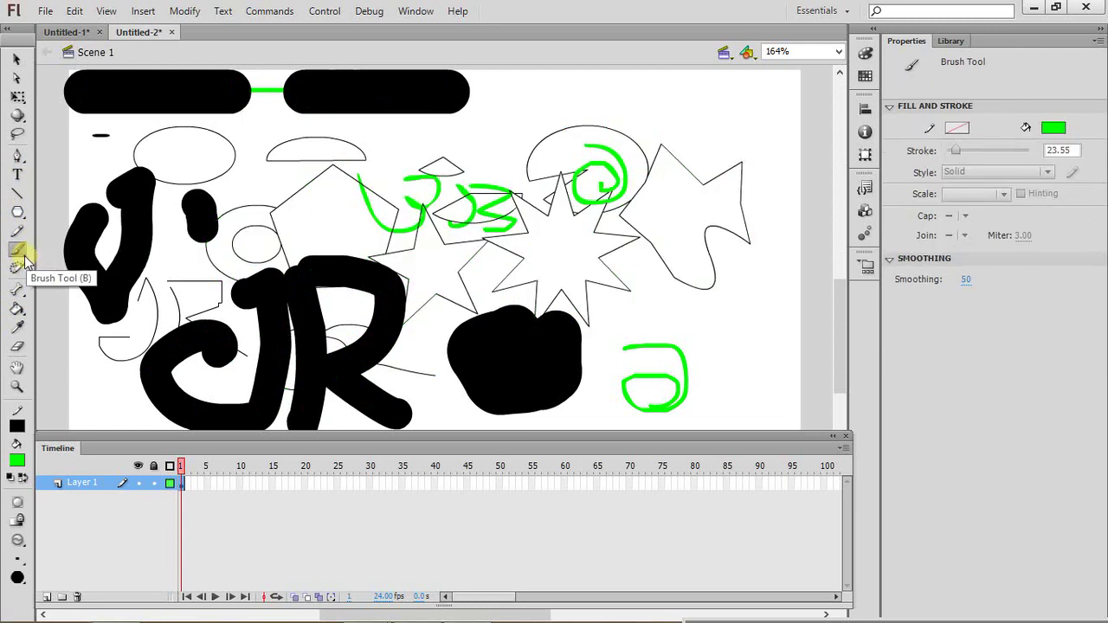
{"action": "left_click", "coordinate": [26, 256]}
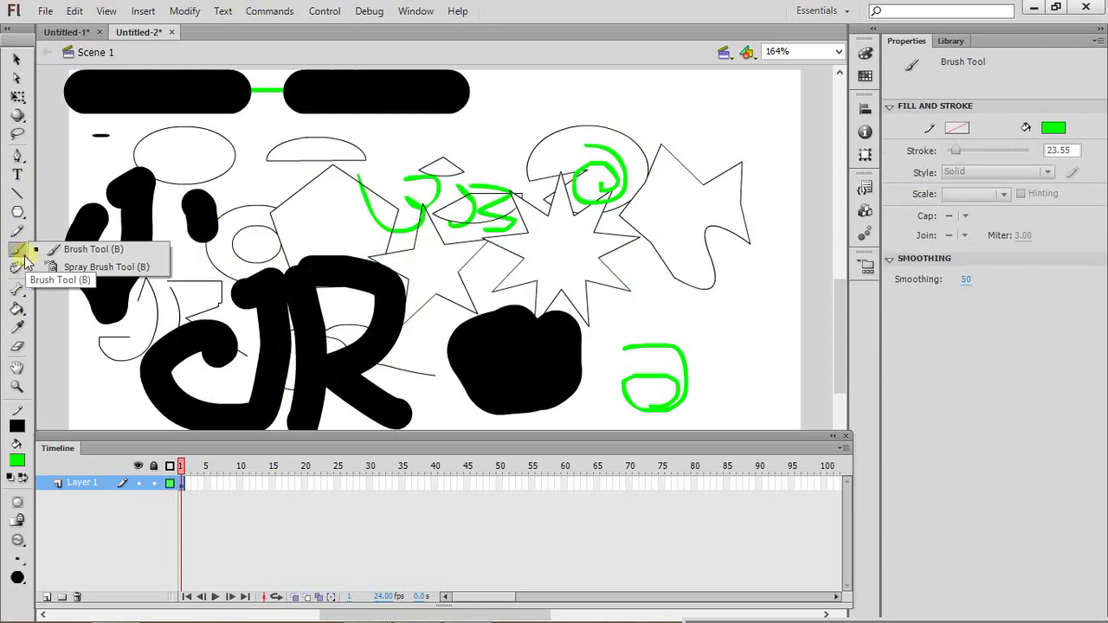
{"action": "left_click", "coordinate": [74, 269]}
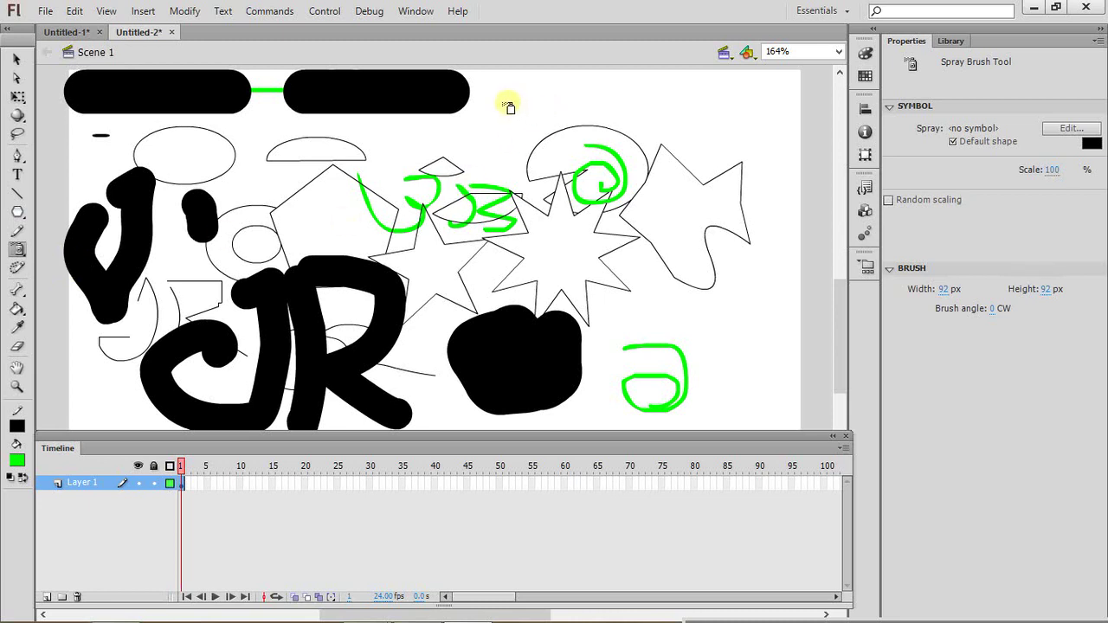
{"action": "left_click_drag", "start_coordinate": [507, 104], "coordinate": [542, 144]}
{"action": "left_click", "coordinate": [321, 216]}
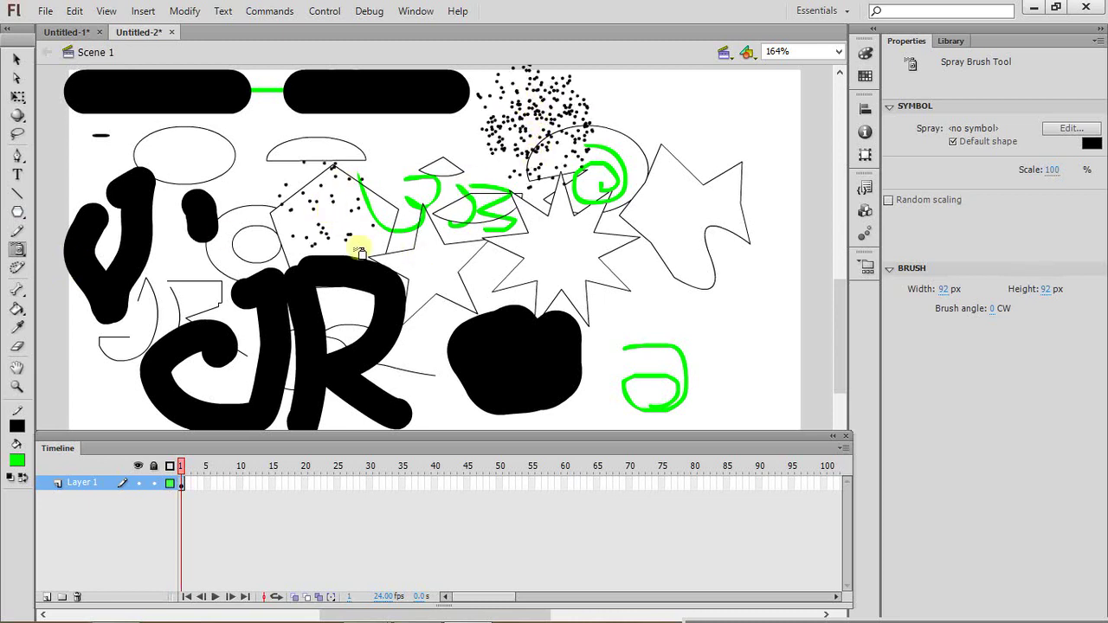
{"action": "mouse_move", "coordinate": [664, 199]}
{"action": "left_mouse_down"}
{"action": "mouse_move", "coordinate": [703, 261]}
{"action": "mouse_move", "coordinate": [690, 215]}
{"action": "mouse_move", "coordinate": [704, 281]}
{"action": "mouse_move", "coordinate": [636, 356]}
{"action": "mouse_move", "coordinate": [333, 367]}
{"action": "mouse_move", "coordinate": [209, 328]}
{"action": "mouse_move", "coordinate": [158, 182]}
{"action": "mouse_move", "coordinate": [298, 99]}
{"action": "mouse_move", "coordinate": [556, 146]}
{"action": "mouse_move", "coordinate": [556, 253]}
{"action": "mouse_move", "coordinate": [308, 193]}
{"action": "mouse_move", "coordinate": [478, 264]}
{"action": "mouse_move", "coordinate": [352, 235]}
{"action": "left_mouse_up"}
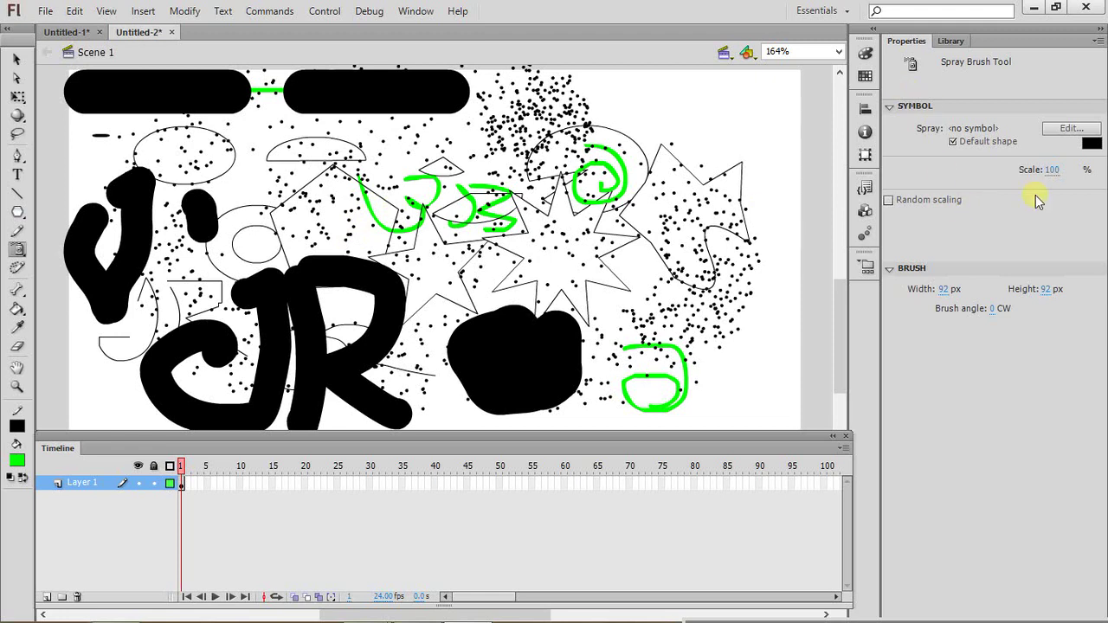
- Set the spray scale to 49% and spray smaller dots over the area around the blunt star and the green letter beside the black blob
{"action": "left_click", "coordinate": [1072, 128]}
{"action": "left_click", "coordinate": [666, 340]}
{"action": "left_click_drag", "start_coordinate": [1049, 172], "coordinate": [1004, 171]}
{"action": "mouse_move", "coordinate": [681, 121]}
{"action": "left_mouse_down"}
{"action": "mouse_move", "coordinate": [733, 141]}
{"action": "mouse_move", "coordinate": [718, 241]}
{"action": "mouse_move", "coordinate": [760, 233]}
{"action": "mouse_move", "coordinate": [675, 368]}
{"action": "left_mouse_up"}
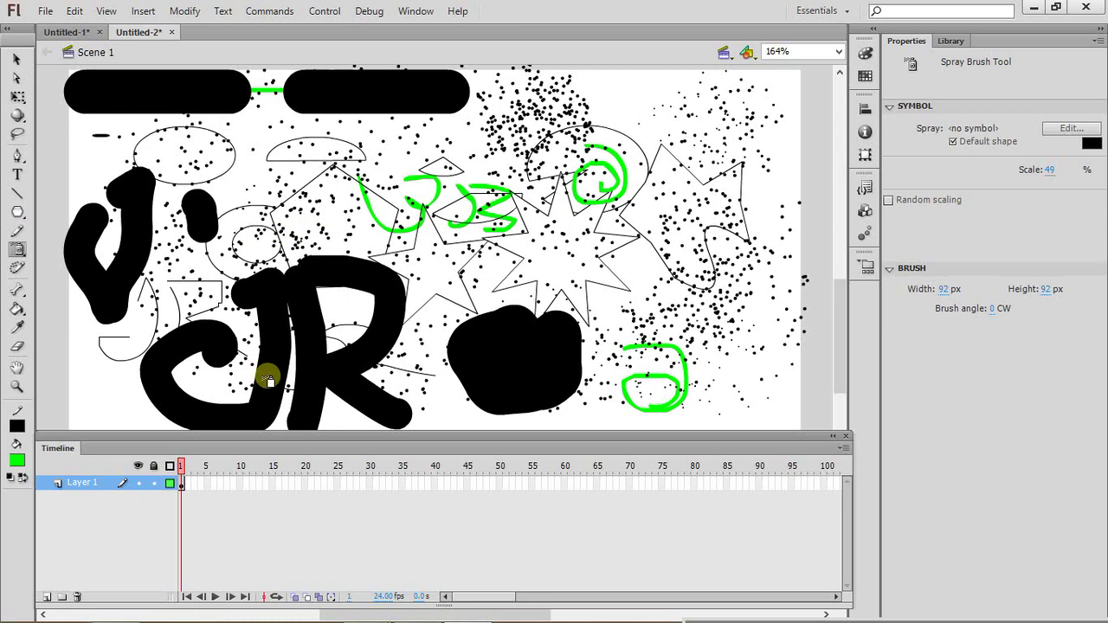
- Convert the group of small sprayed dots above the blunt star to a Movie Clip symbol named Symbol 1
{"action": "left_click", "coordinate": [16, 59]}
{"action": "left_click", "coordinate": [680, 129]}
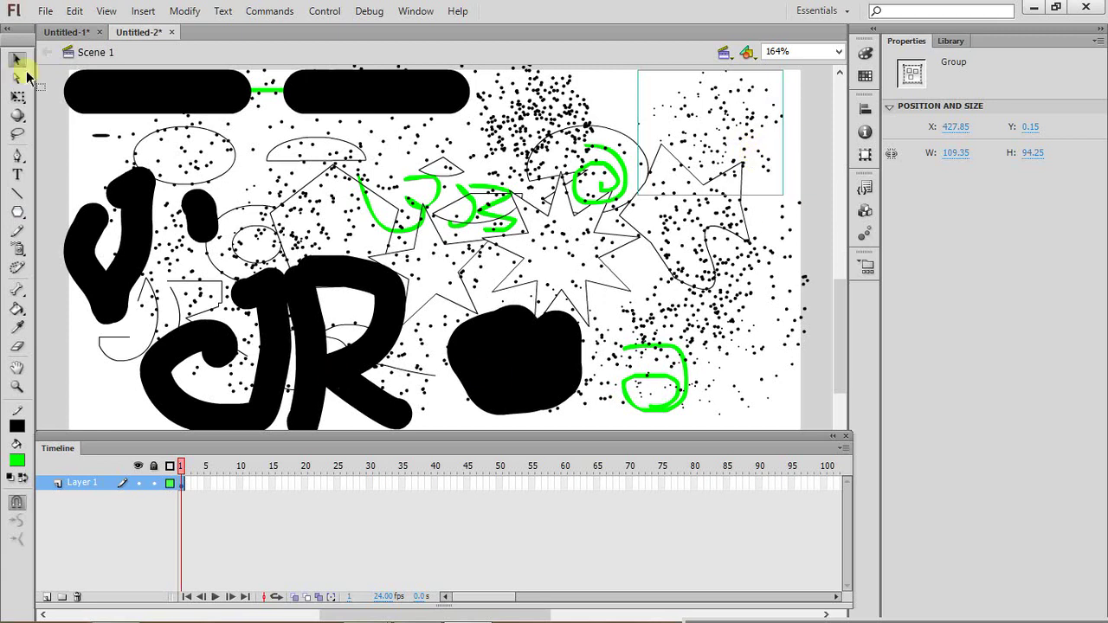
{"action": "left_click", "coordinate": [184, 12]}
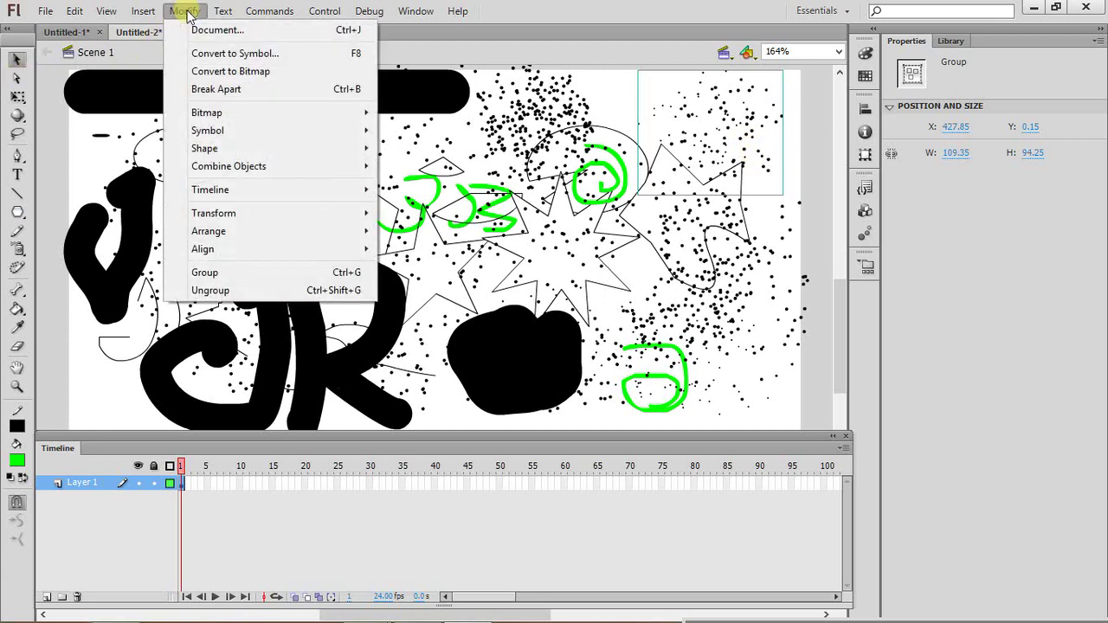
{"action": "left_click", "coordinate": [232, 53]}
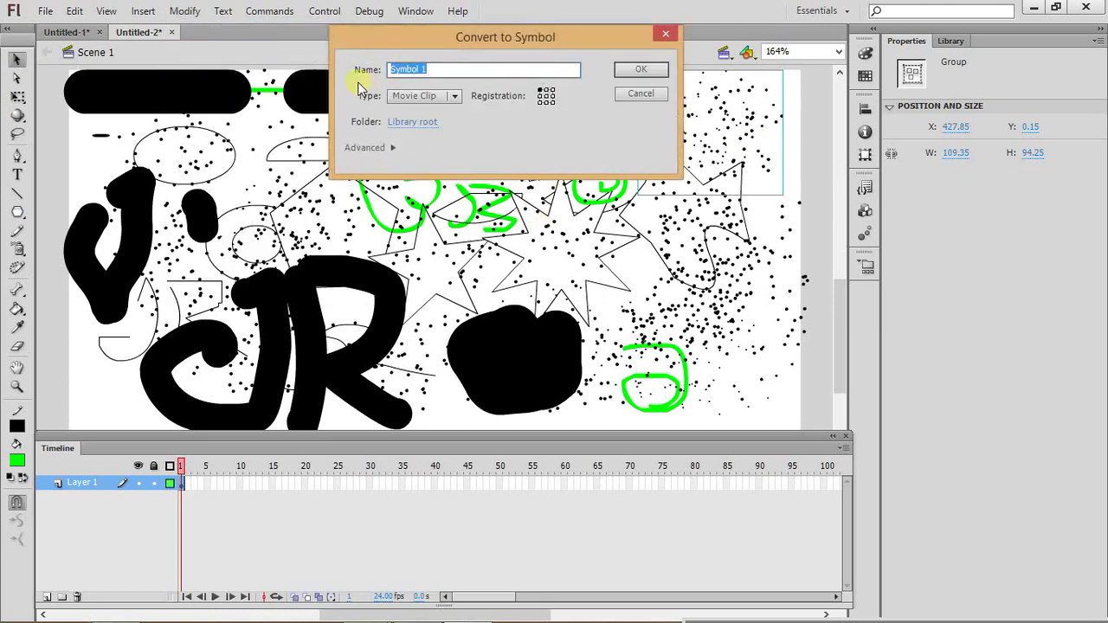
{"action": "left_click", "coordinate": [453, 97]}
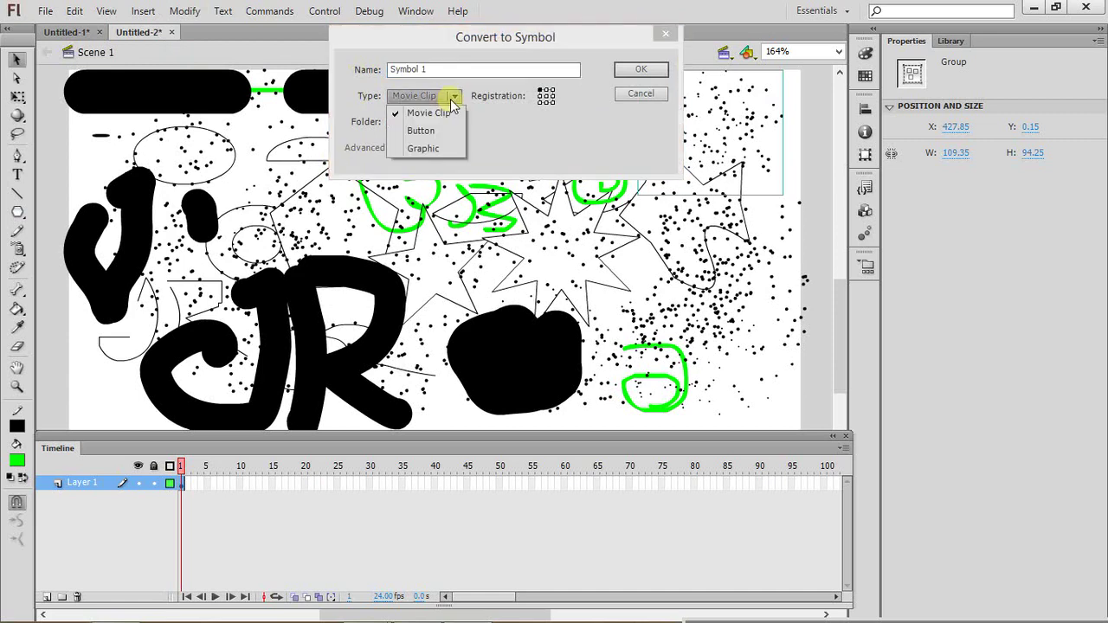
{"action": "left_click", "coordinate": [453, 95]}
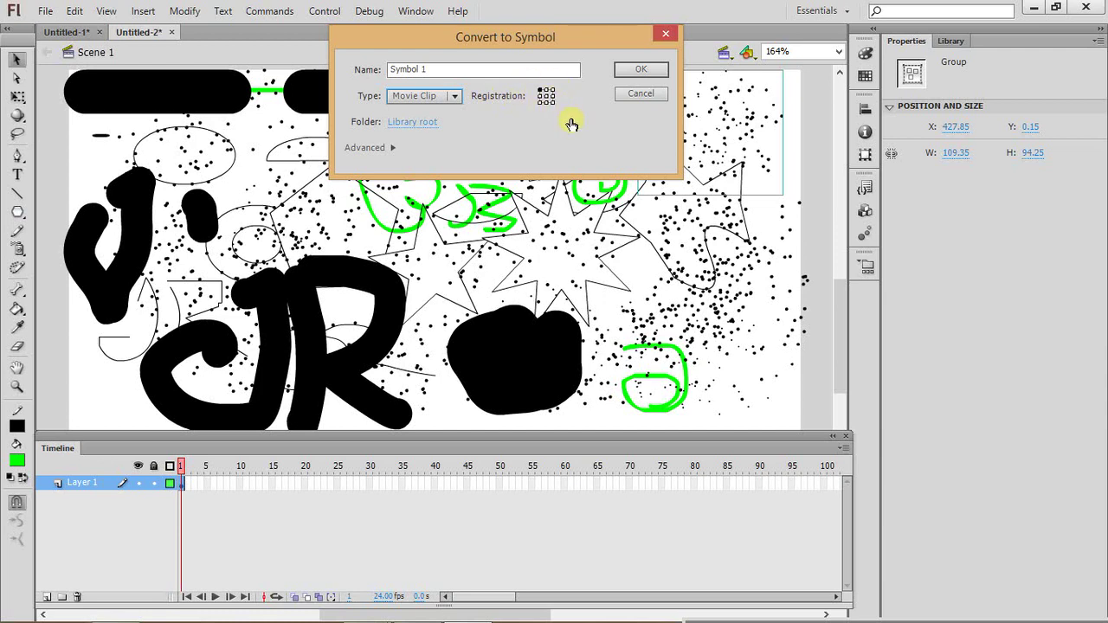
{"action": "left_click", "coordinate": [640, 70]}
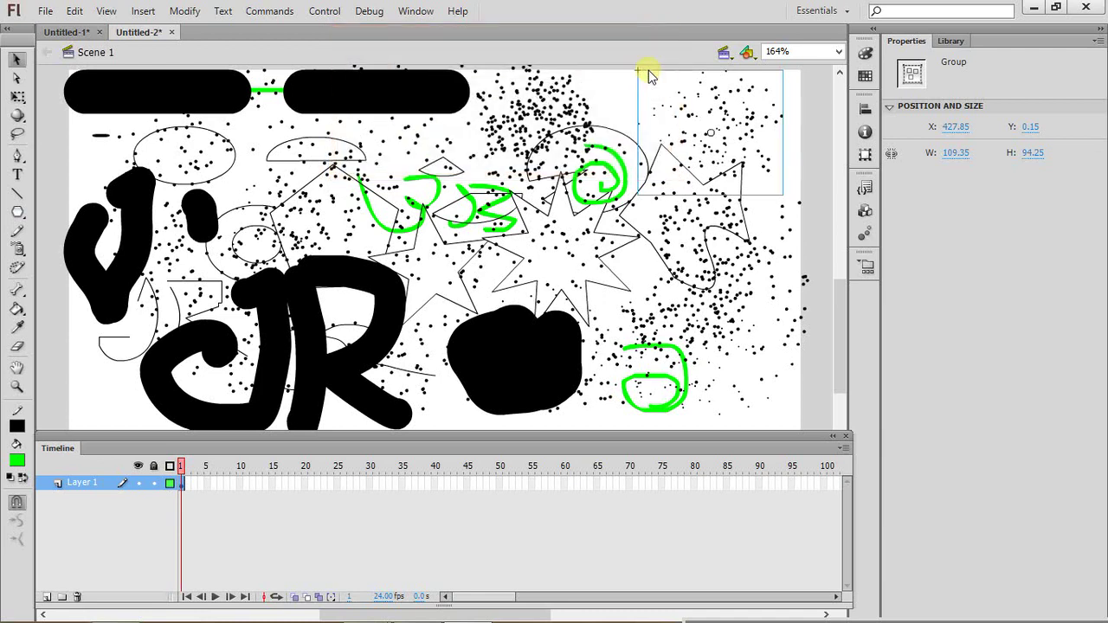
- Stretch the Symbol 1 movie clip horizontally from its side handle with the Free Transform Tool
{"action": "left_click", "coordinate": [17, 371]}
{"action": "mouse_move", "coordinate": [400, 96]}
{"action": "left_mouse_down"}
{"action": "mouse_move", "coordinate": [448, 166]}
{"action": "mouse_move", "coordinate": [368, 153]}
{"action": "mouse_move", "coordinate": [448, 81]}
{"action": "mouse_move", "coordinate": [484, 196]}
{"action": "mouse_move", "coordinate": [389, 92]}
{"action": "left_mouse_up"}
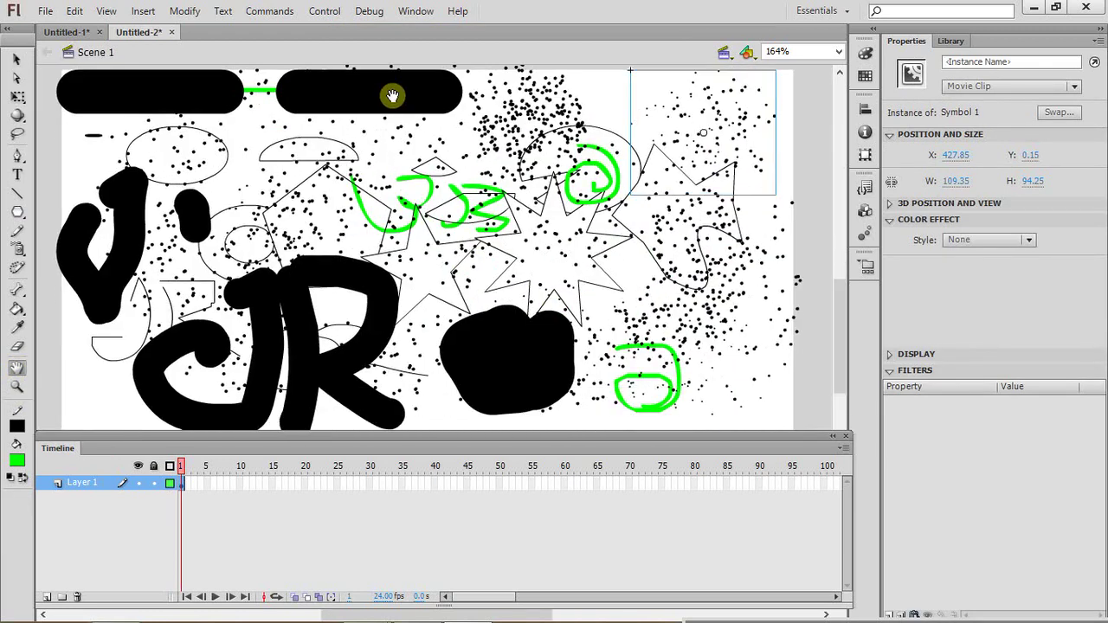
{"action": "left_click_drag", "start_coordinate": [705, 137], "coordinate": [727, 143]}
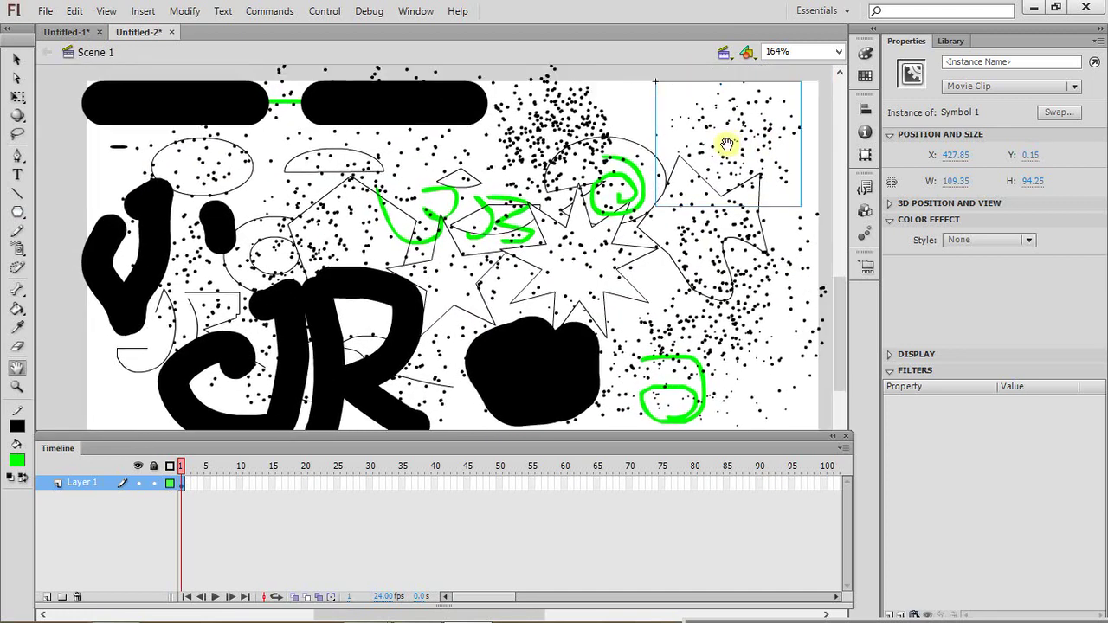
{"action": "left_click_drag", "start_coordinate": [709, 181], "coordinate": [704, 144]}
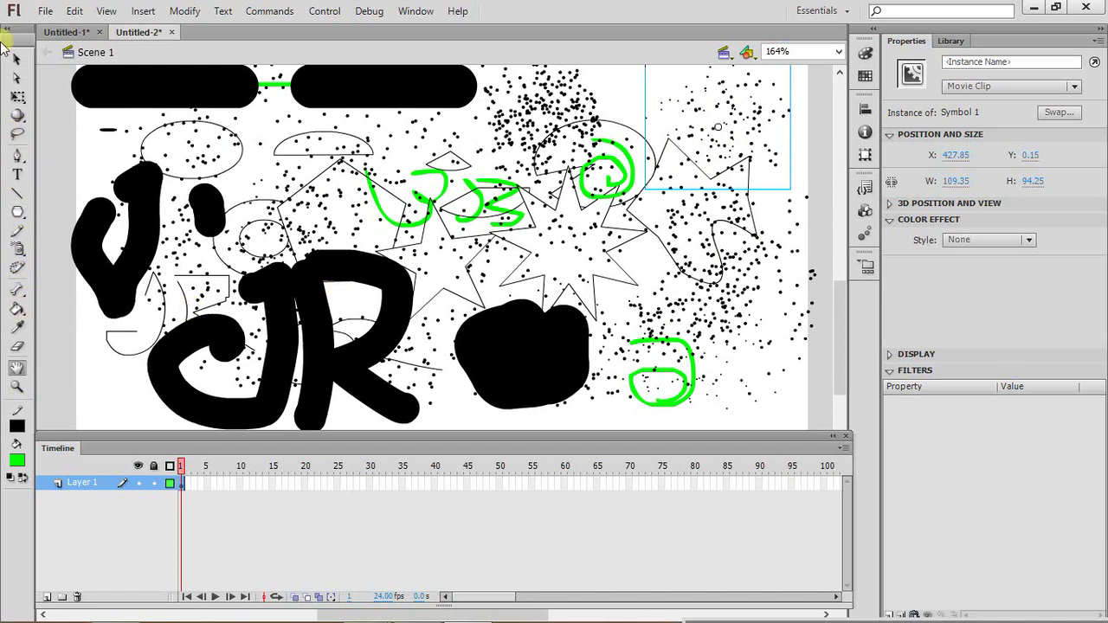
{"action": "left_click", "coordinate": [18, 101]}
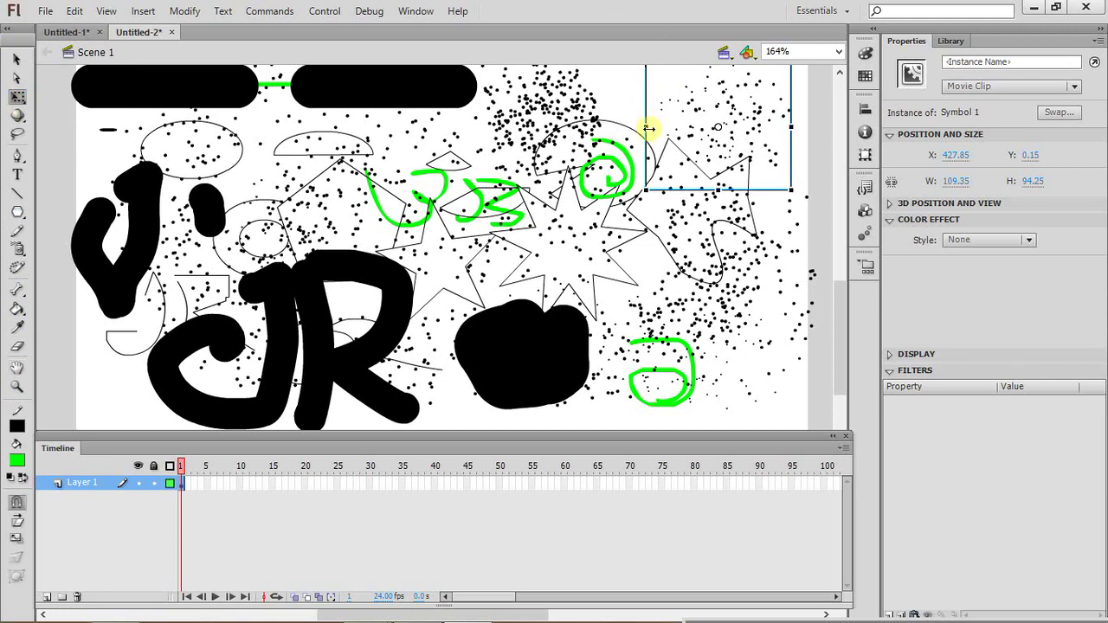
{"action": "left_click_drag", "start_coordinate": [648, 128], "coordinate": [571, 182]}
- Rotate the small sprayed-dot group beside the pentagon counterclockwise with the Free Transform Tool
{"action": "left_click", "coordinate": [517, 372]}
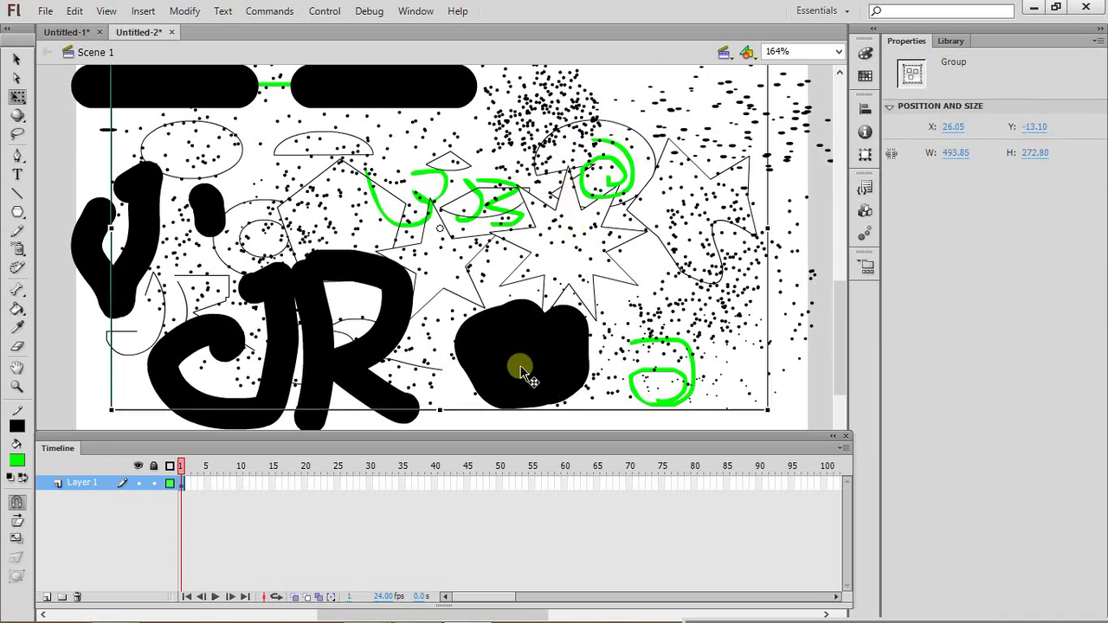
{"action": "left_click", "coordinate": [254, 296]}
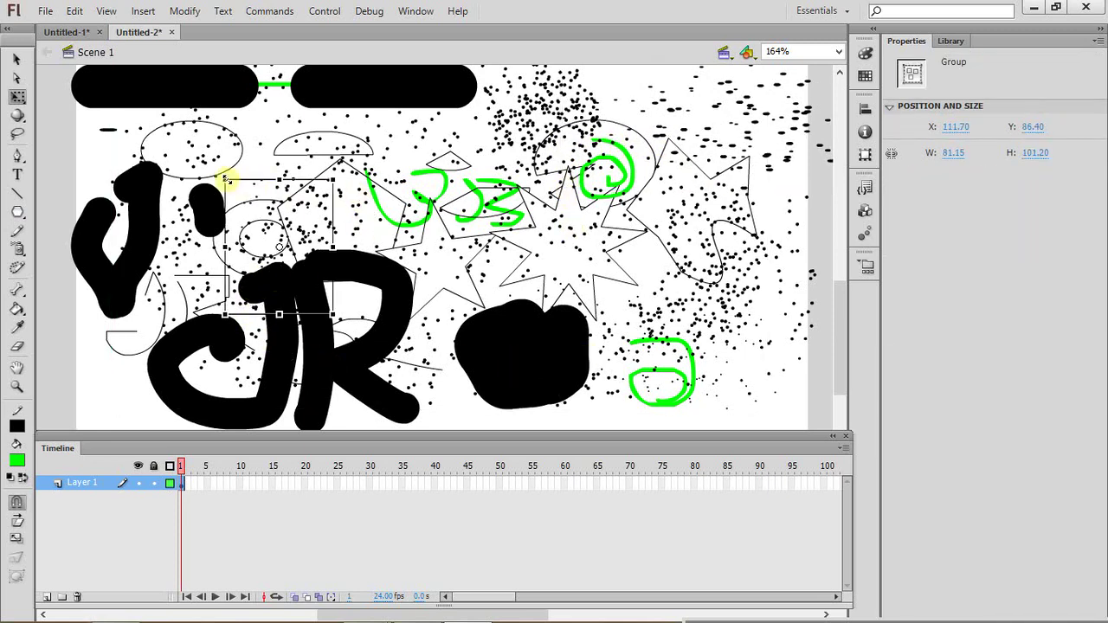
{"action": "left_click", "coordinate": [222, 176]}
{"action": "left_click_drag", "start_coordinate": [222, 177], "coordinate": [264, 168]}
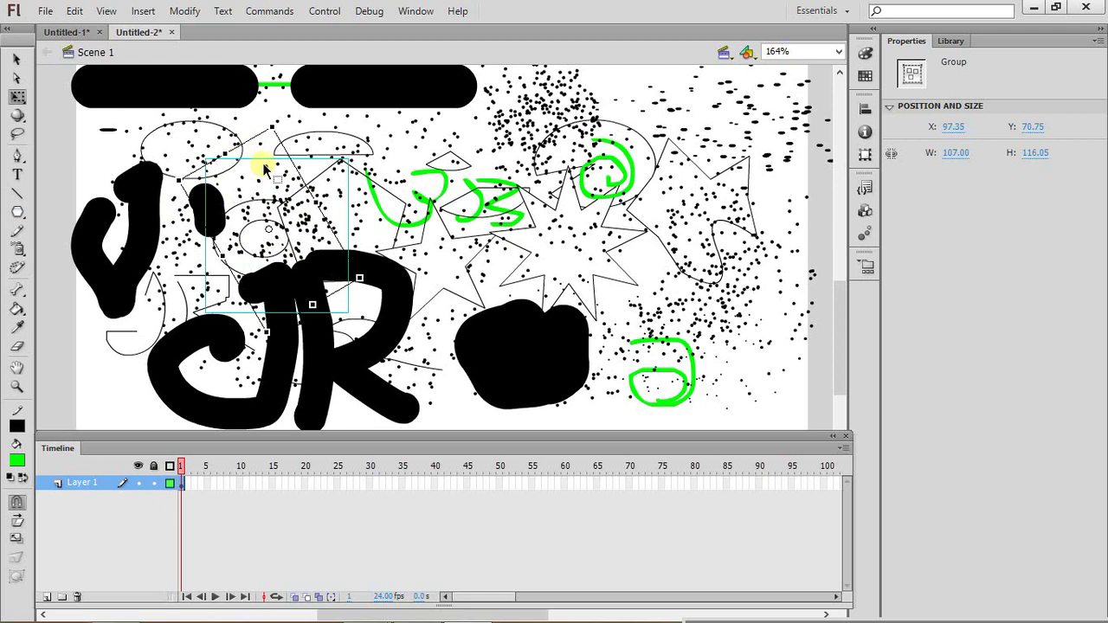